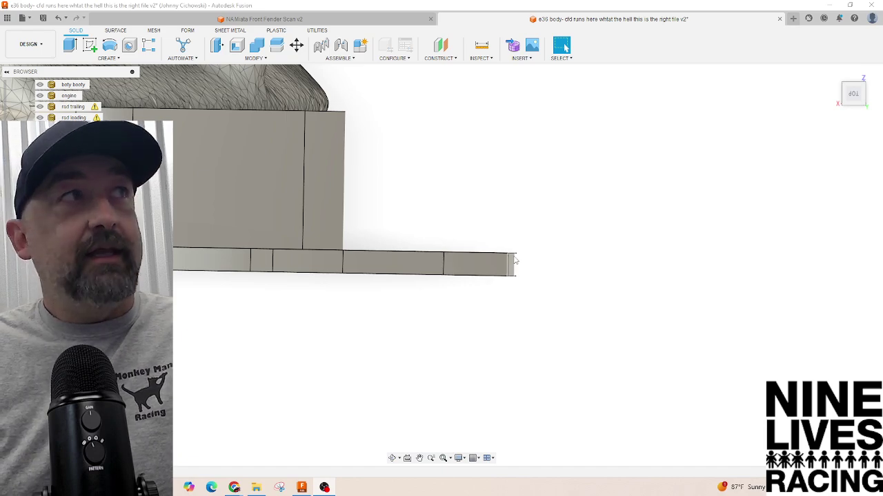
Step: Examine the flat-edged front splitter and air dam on the E36 body from the side and front
{"action": "scroll", "coordinate": [428, 221], "scroll_direction": "down", "scroll_amount": 5}
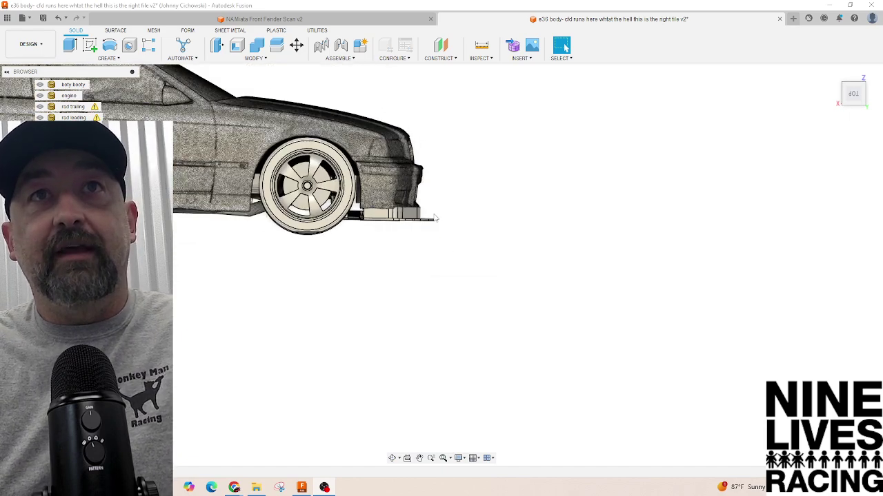
{"action": "scroll", "coordinate": [434, 219], "scroll_direction": "down", "scroll_amount": 2}
{"action": "mouse_move", "coordinate": [442, 264]}
{"action": "left_mouse_down"}
{"action": "mouse_move", "coordinate": [414, 248]}
{"action": "mouse_move", "coordinate": [549, 186]}
{"action": "mouse_move", "coordinate": [597, 220]}
{"action": "left_mouse_up"}
{"action": "scroll", "coordinate": [442, 299], "scroll_direction": "up", "scroll_amount": 4}
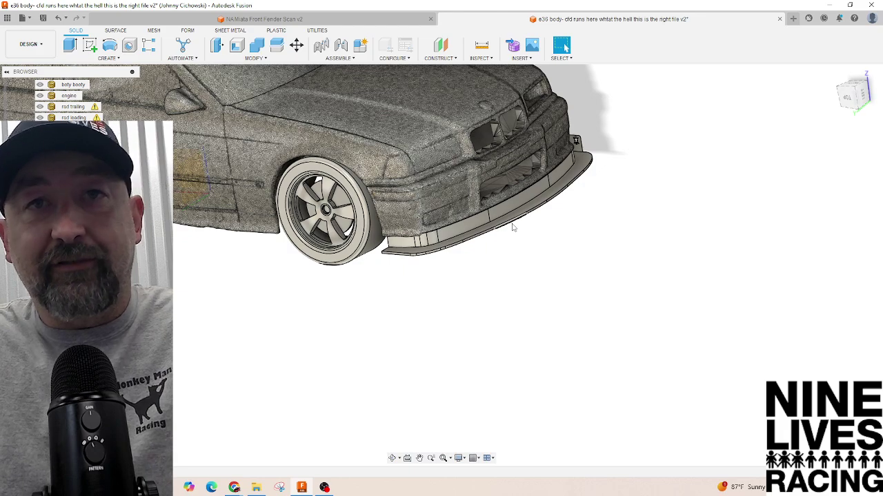
{"action": "scroll", "coordinate": [531, 231], "scroll_direction": "down", "scroll_amount": 3}
{"action": "scroll", "coordinate": [555, 222], "scroll_direction": "up", "scroll_amount": 3}
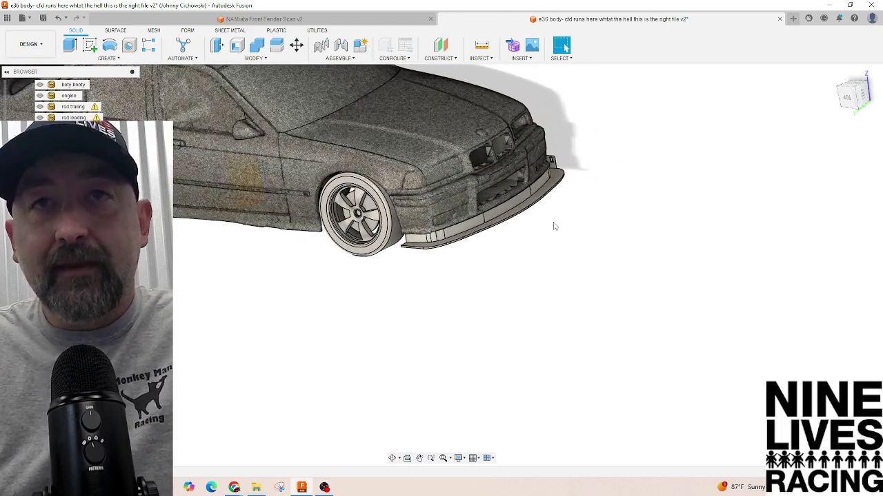
{"action": "left_click", "coordinate": [851, 98]}
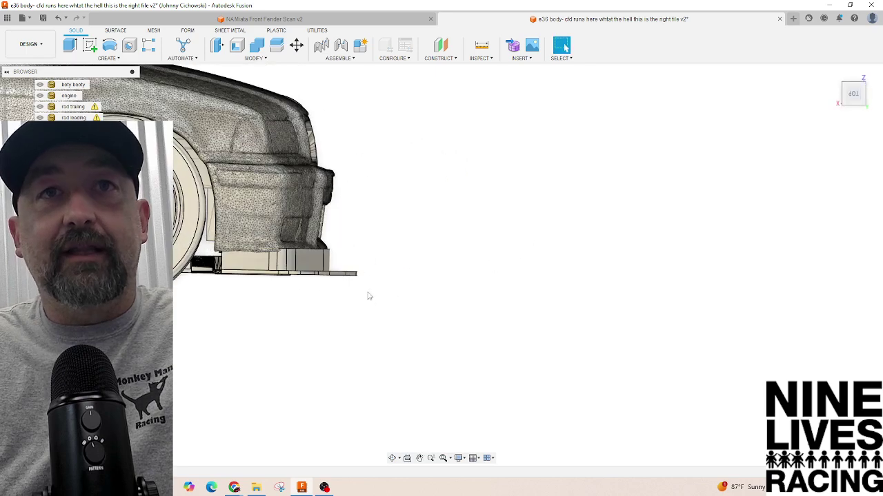
{"action": "scroll", "coordinate": [369, 295], "scroll_direction": "up", "scroll_amount": 5}
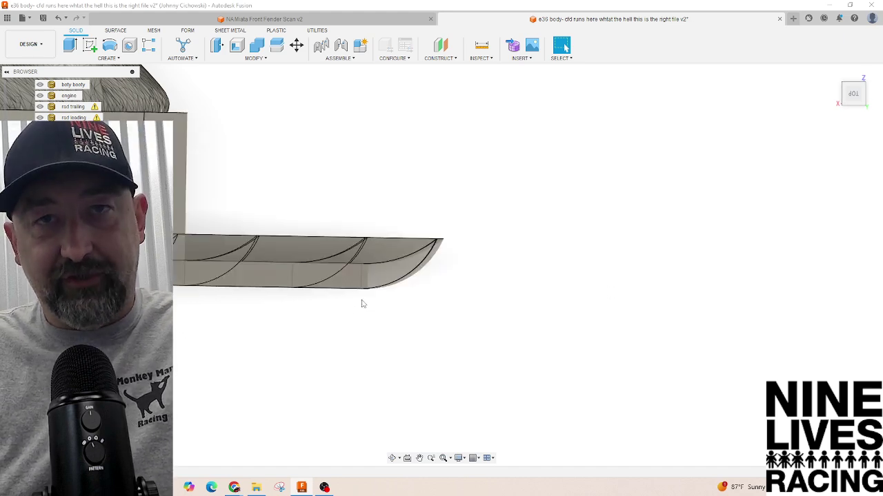
Step: Examine the curved leading edge of the front splitter in profile, from above and relative to the whole car
{"action": "left_click_drag", "start_coordinate": [362, 303], "coordinate": [583, 252]}
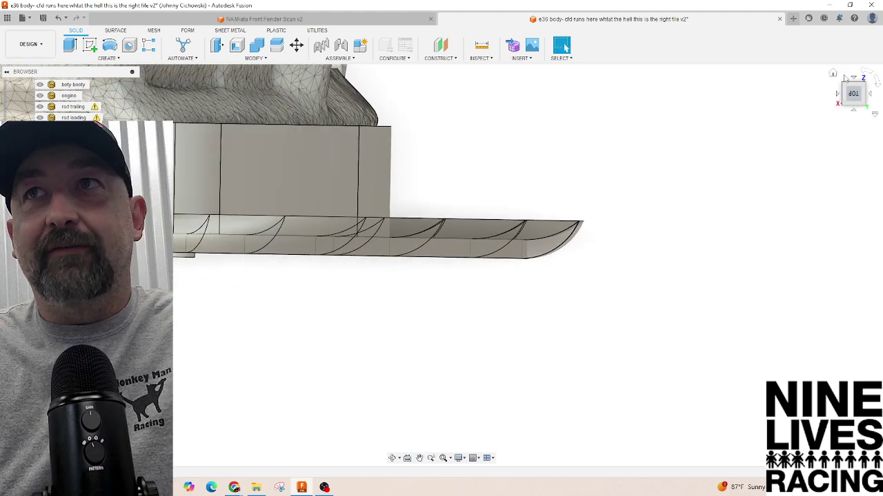
{"action": "left_click_drag", "start_coordinate": [441, 264], "coordinate": [545, 249]}
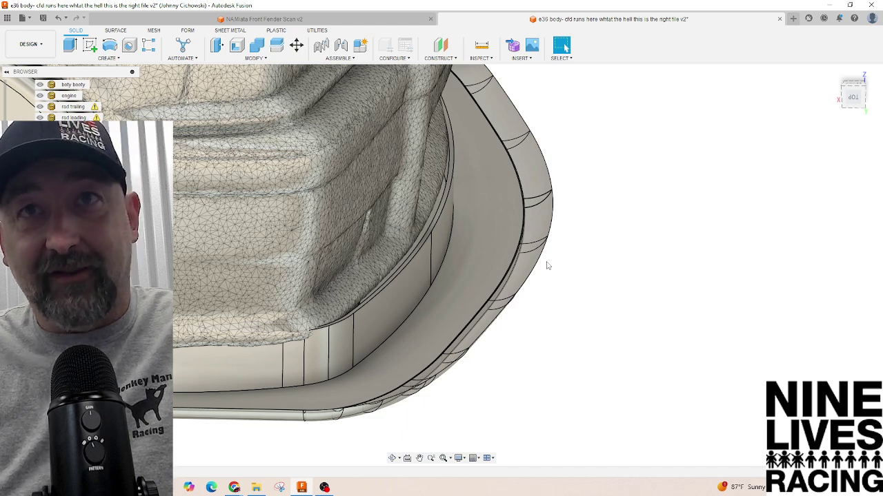
{"action": "scroll", "coordinate": [419, 262], "scroll_direction": "down", "scroll_amount": 5}
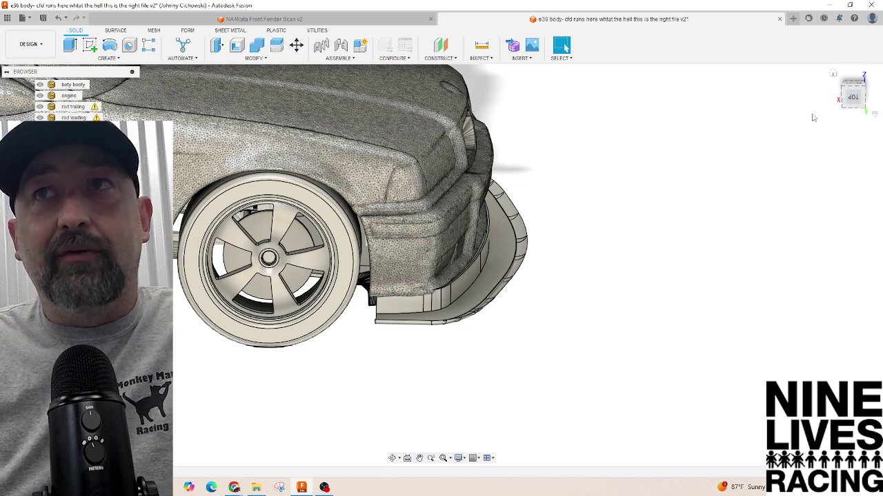
{"action": "left_click_drag", "start_coordinate": [852, 100], "coordinate": [844, 89]}
{"action": "scroll", "coordinate": [532, 309], "scroll_direction": "down", "scroll_amount": 3}
{"action": "scroll", "coordinate": [532, 309], "scroll_direction": "down", "scroll_amount": 2}
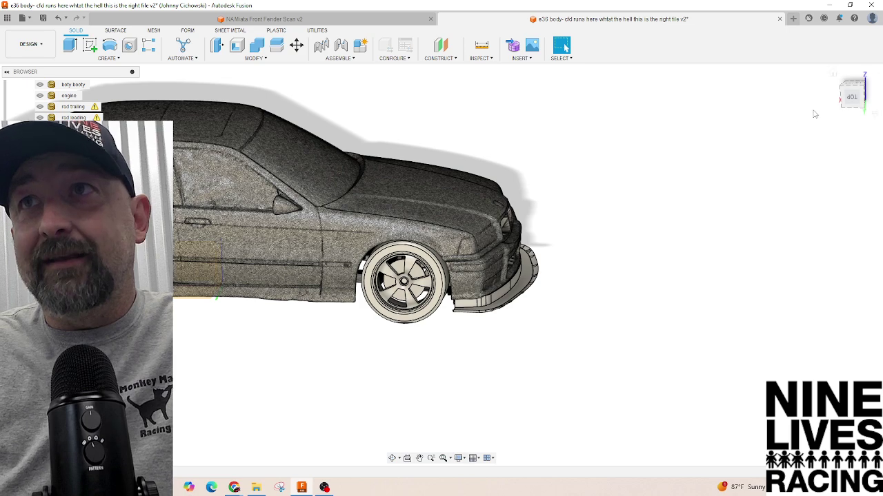
{"action": "scroll", "coordinate": [539, 306], "scroll_direction": "up", "scroll_amount": 3}
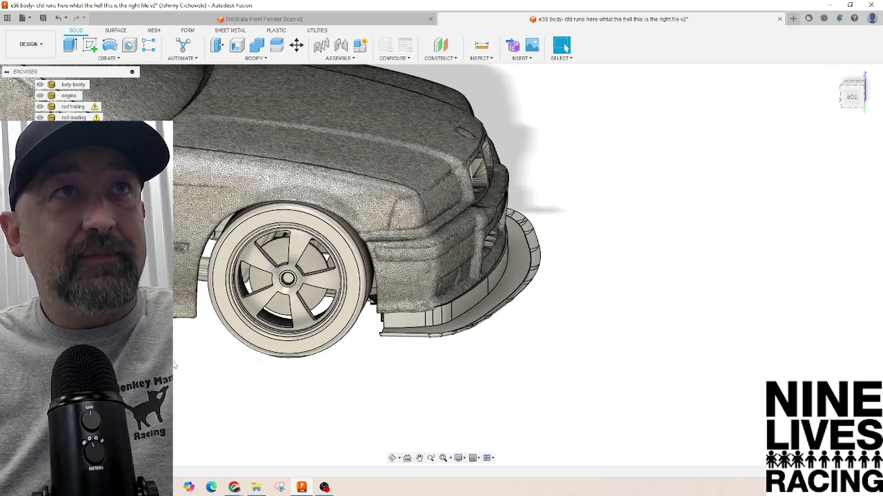
Step: Switch to TSAuto in the browser and add the runs r11_Curved_splitter_-small and r12_Curved_splitter_-big_curve to the image comparison
{"action": "left_click", "coordinate": [829, 5]}
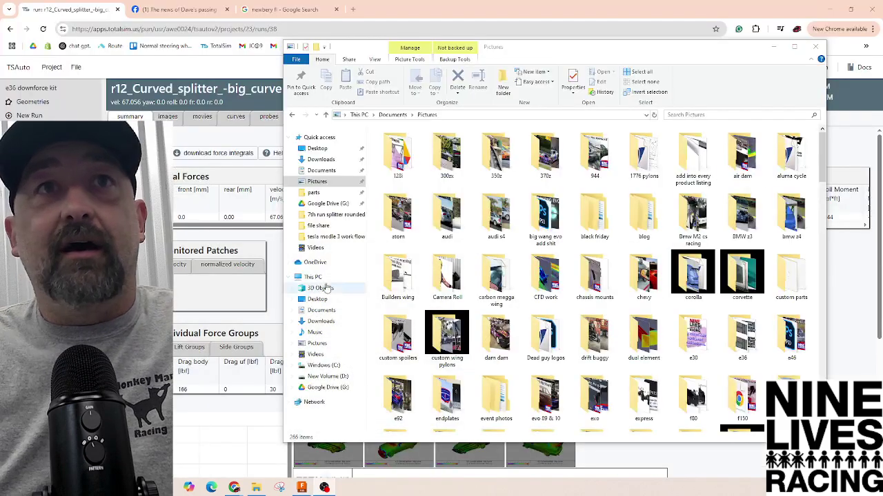
{"action": "left_click", "coordinate": [815, 47]}
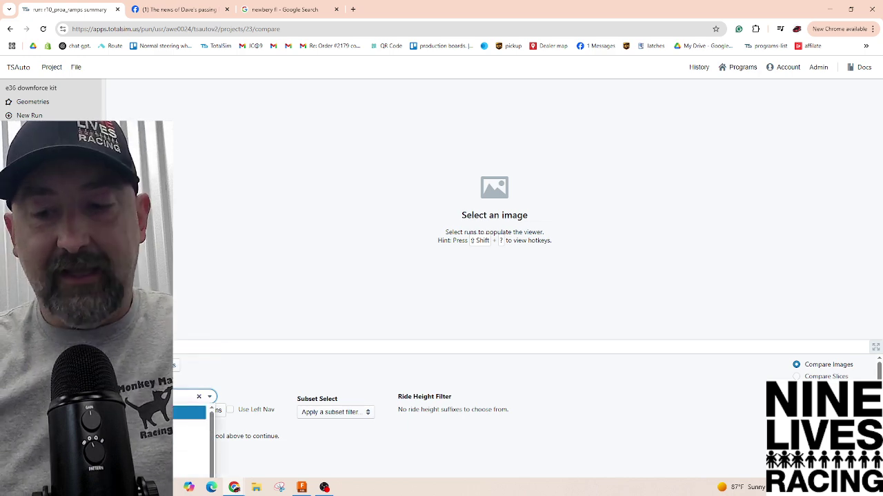
{"action": "key", "text": "Return"}
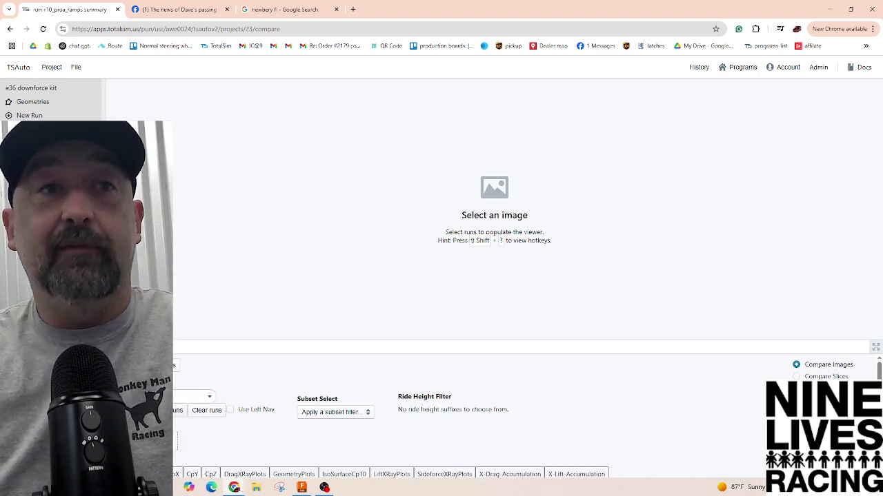
{"action": "key", "text": "Down"}
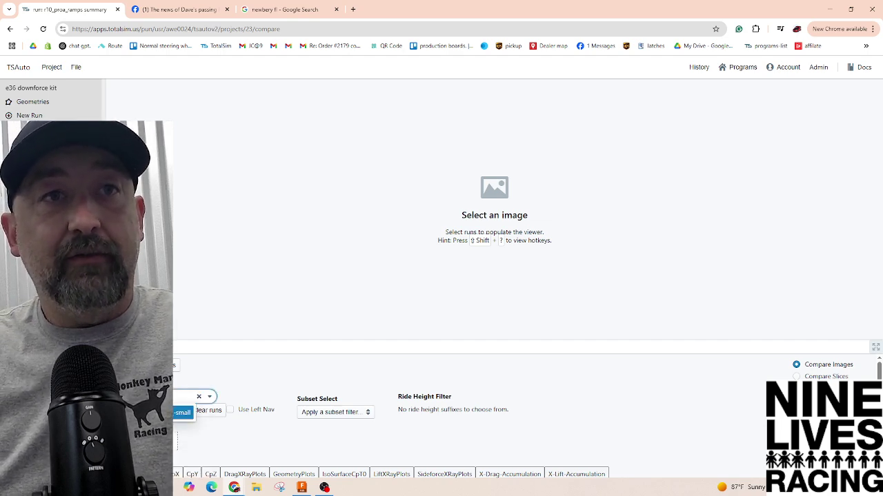
{"action": "key", "text": "Return"}
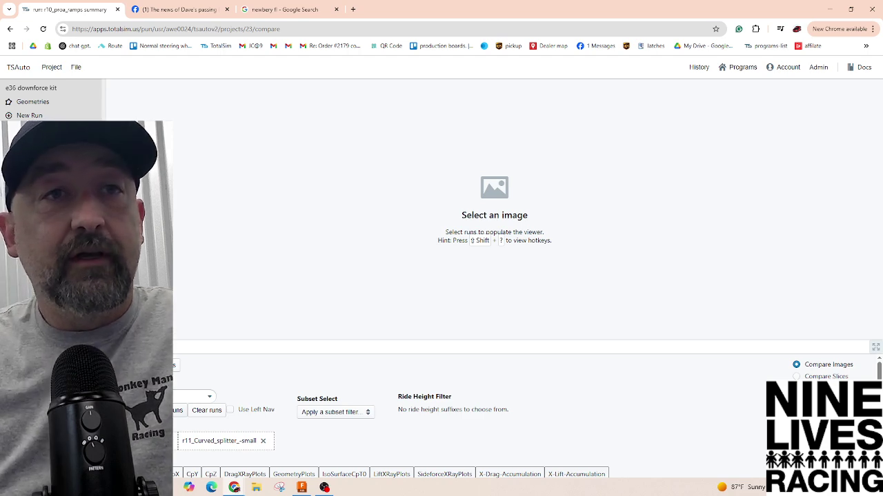
{"action": "key", "text": "Down"}
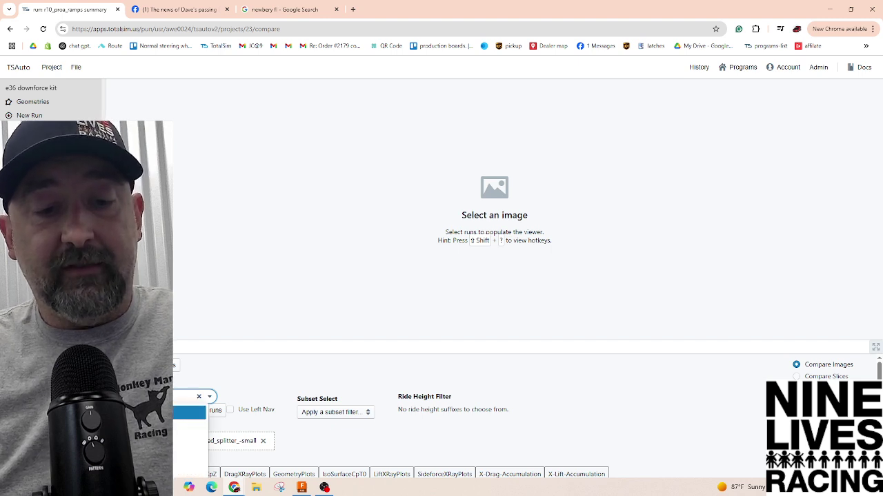
{"action": "key", "text": "Down"}
{"action": "key", "text": "Up"}
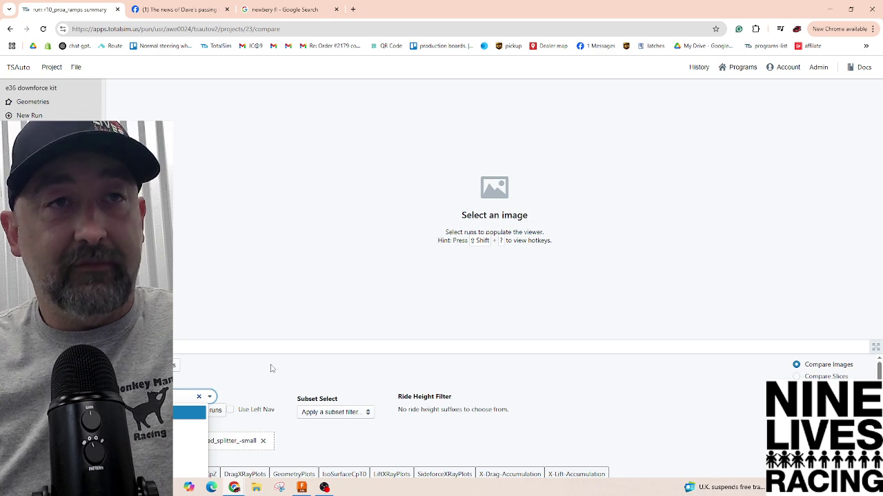
{"action": "scroll", "coordinate": [211, 412], "scroll_direction": "down", "scroll_amount": 1}
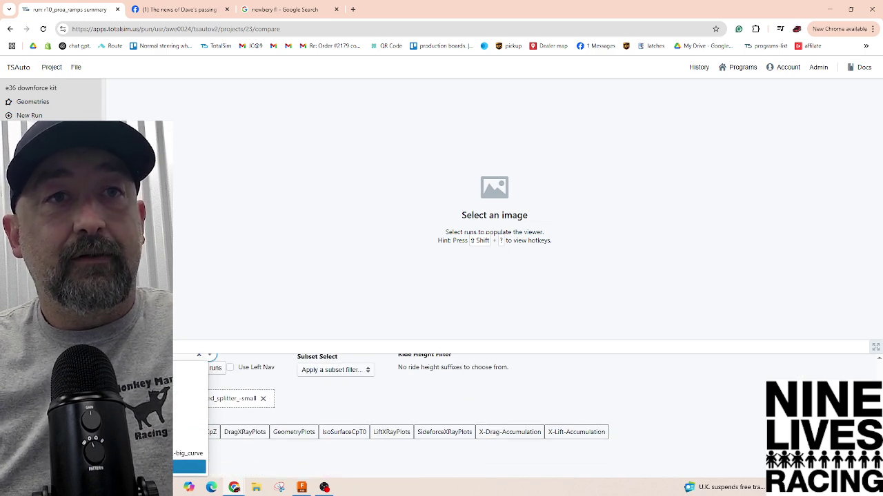
{"action": "key", "text": "Return"}
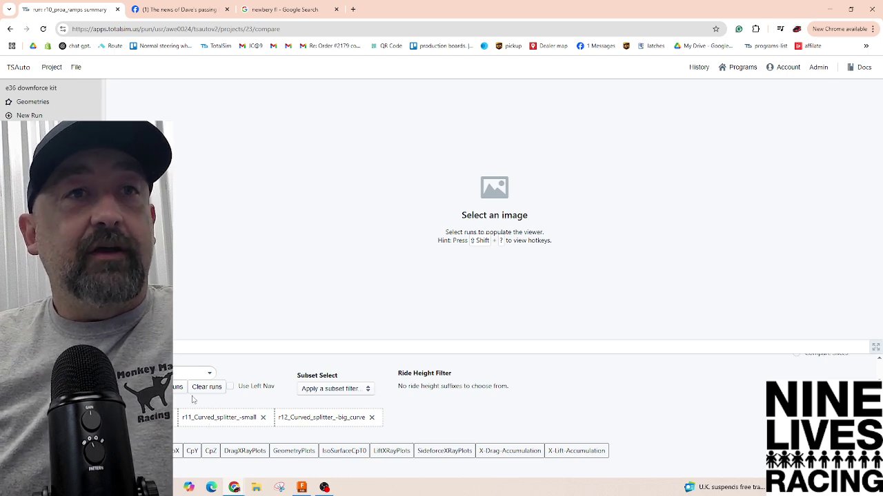
Step: Return to the e36 downforce kit run results summary and enlarge the page to 175%
{"action": "key", "text": "alt+Left"}
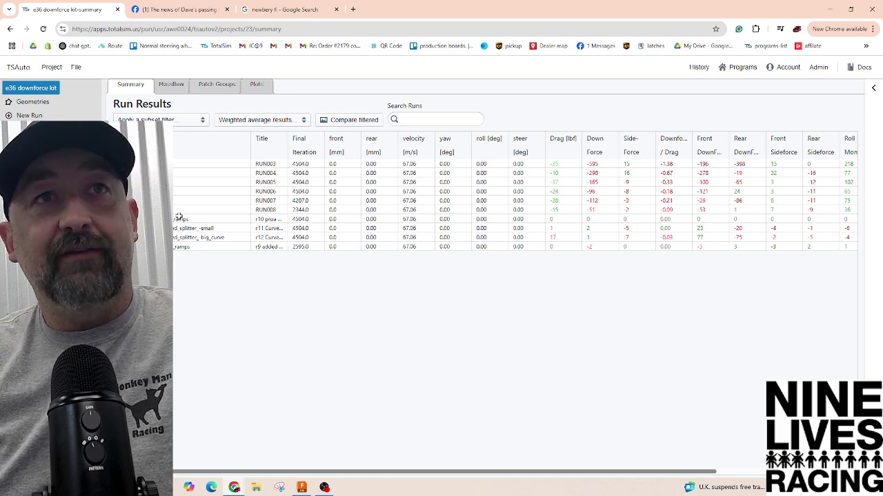
{"action": "left_click", "coordinate": [872, 28]}
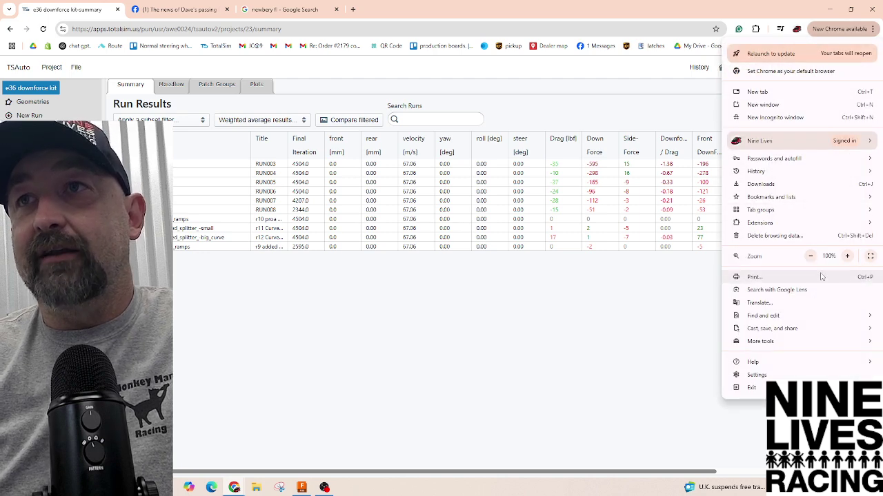
{"action": "left_click", "coordinate": [847, 256]}
{"action": "left_click", "coordinate": [846, 256]}
{"action": "left_click", "coordinate": [847, 256]}
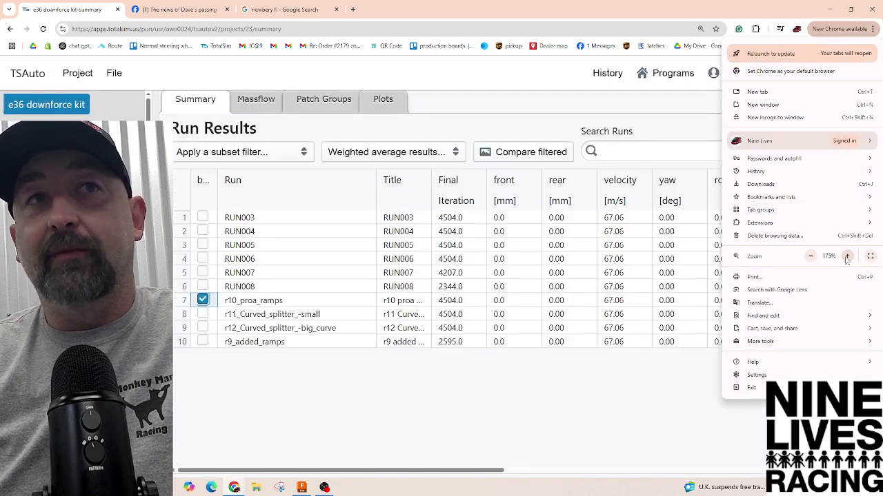
{"action": "left_click", "coordinate": [847, 256]}
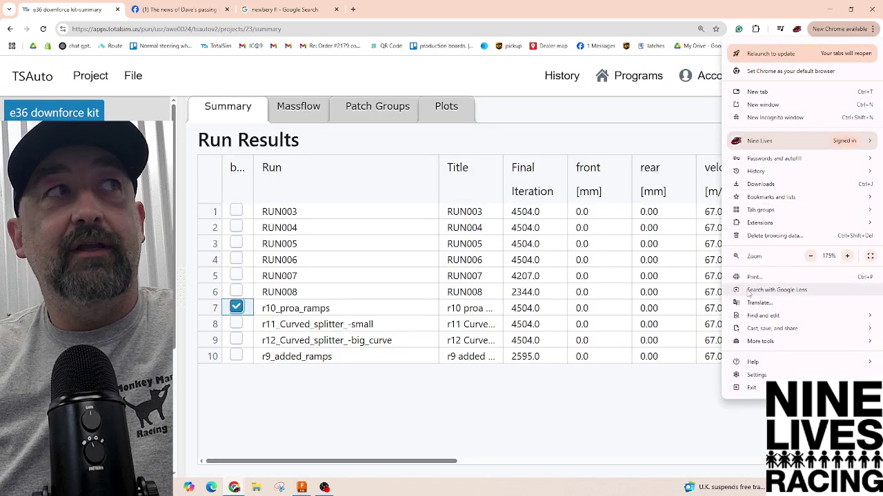
{"action": "left_click", "coordinate": [633, 400]}
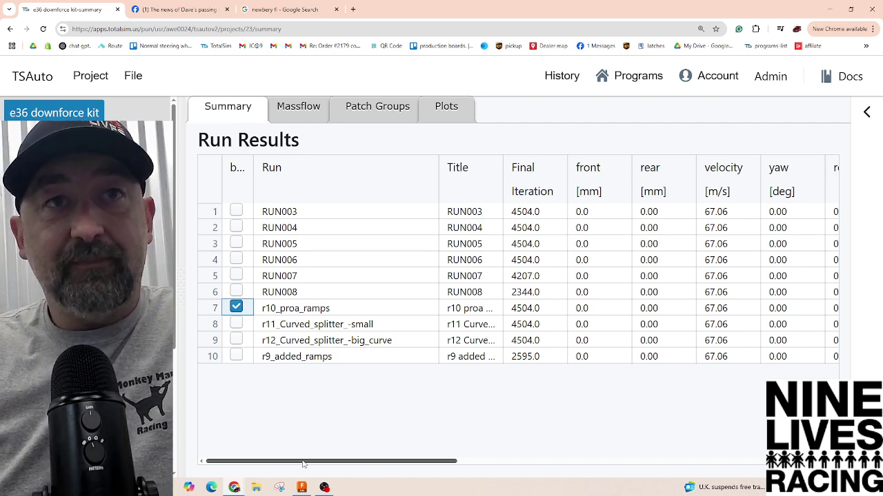
Step: Compare the drag and downforce-to-drag values of the r10_proa_ramps, r11 small-curve and r12 big-curve splitter runs
{"action": "left_click_drag", "start_coordinate": [303, 464], "coordinate": [458, 464]}
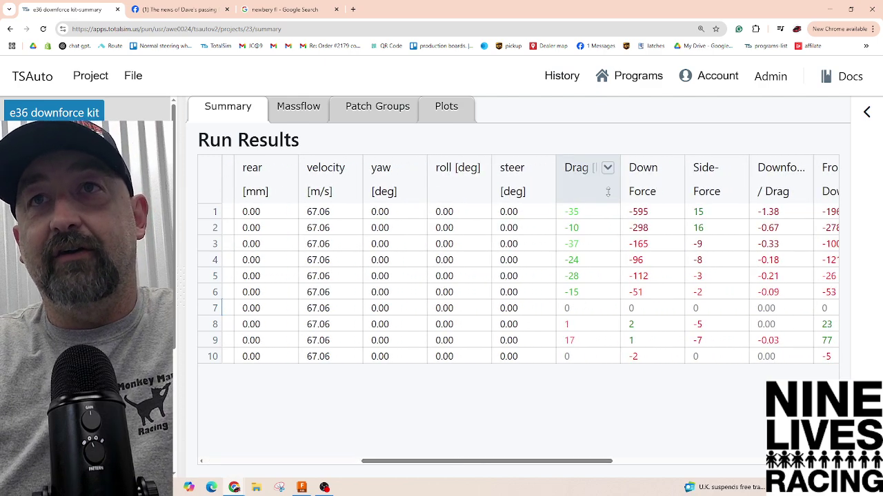
{"action": "left_click_drag", "start_coordinate": [588, 315], "coordinate": [591, 344]}
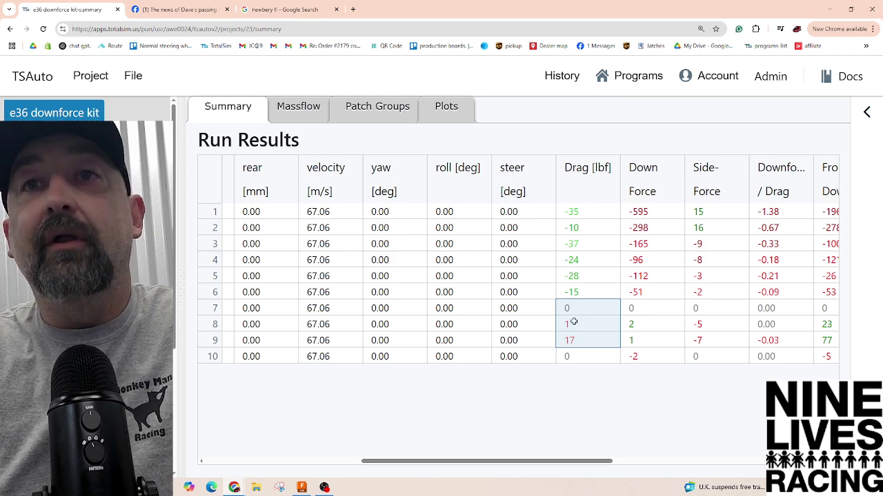
{"action": "left_click", "coordinate": [573, 324]}
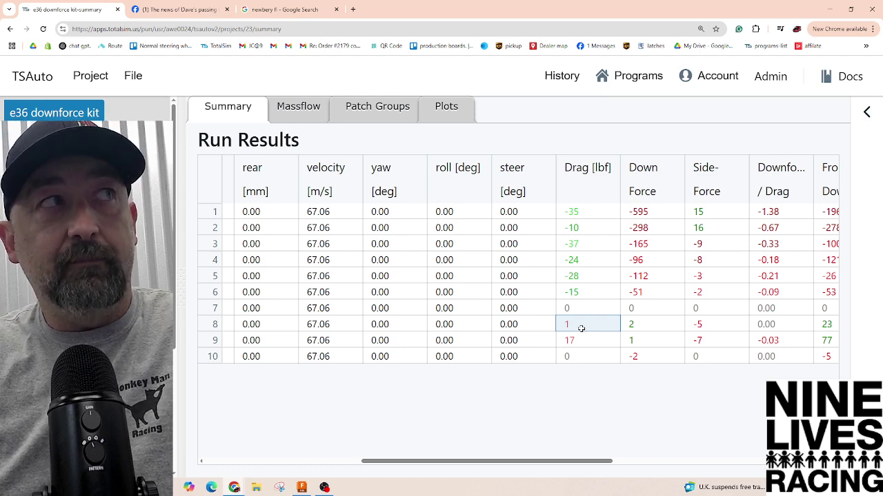
{"action": "left_click", "coordinate": [582, 340]}
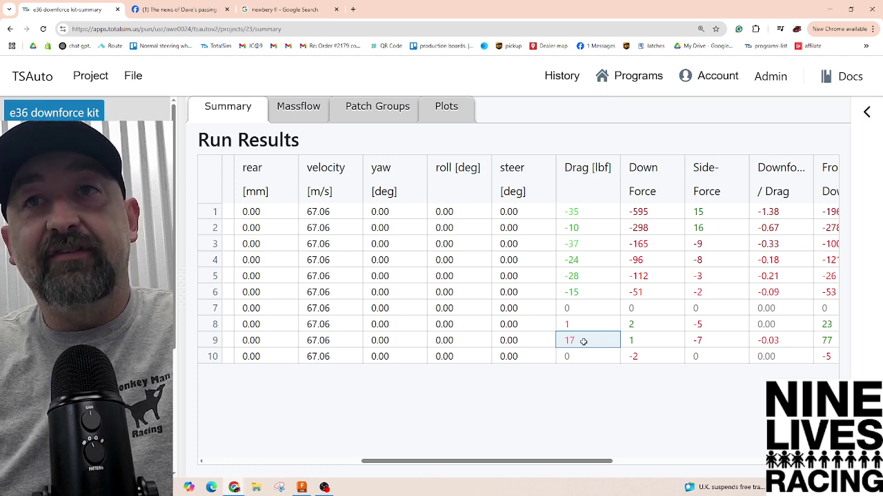
{"action": "left_click_drag", "start_coordinate": [542, 457], "coordinate": [601, 466]}
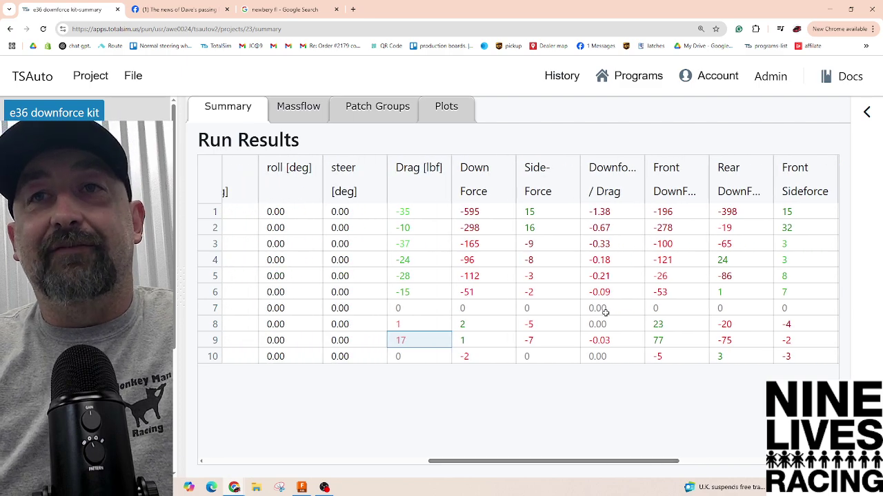
{"action": "left_click_drag", "start_coordinate": [605, 309], "coordinate": [607, 337]}
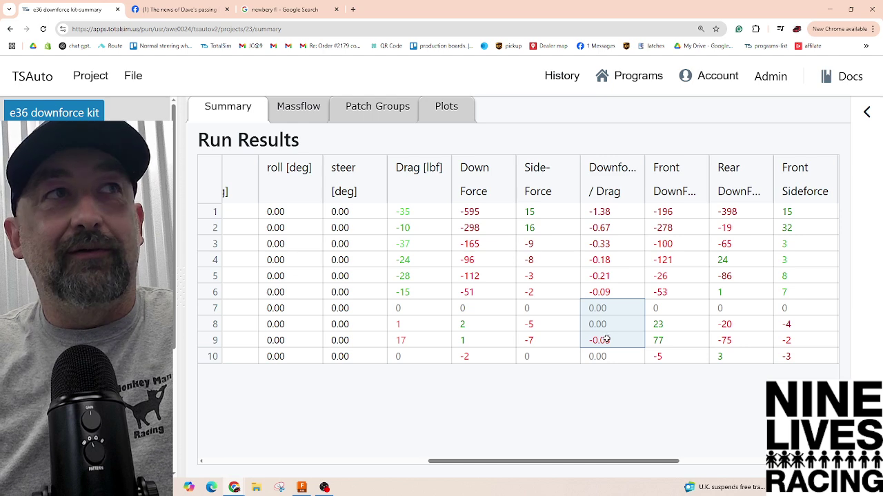
{"action": "left_click_drag", "start_coordinate": [605, 463], "coordinate": [666, 452]}
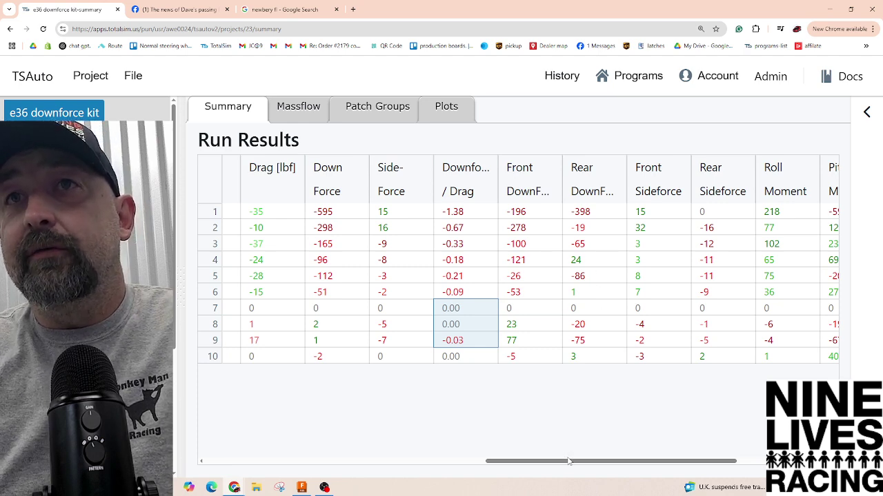
Step: Compare the total downforce and front downforce values of the r10_proa_ramps run and both curved splitter runs
{"action": "left_click", "coordinate": [319, 310]}
{"action": "left_click_drag", "start_coordinate": [527, 464], "coordinate": [473, 356]}
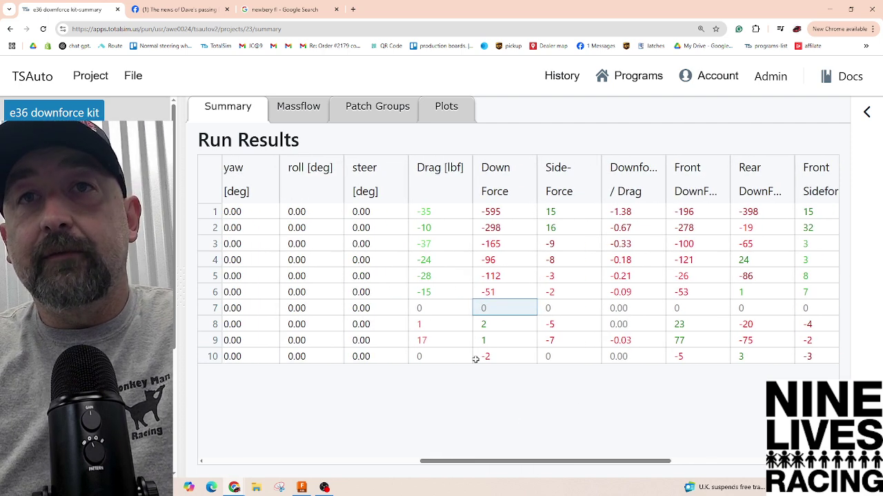
{"action": "left_click", "coordinate": [496, 325]}
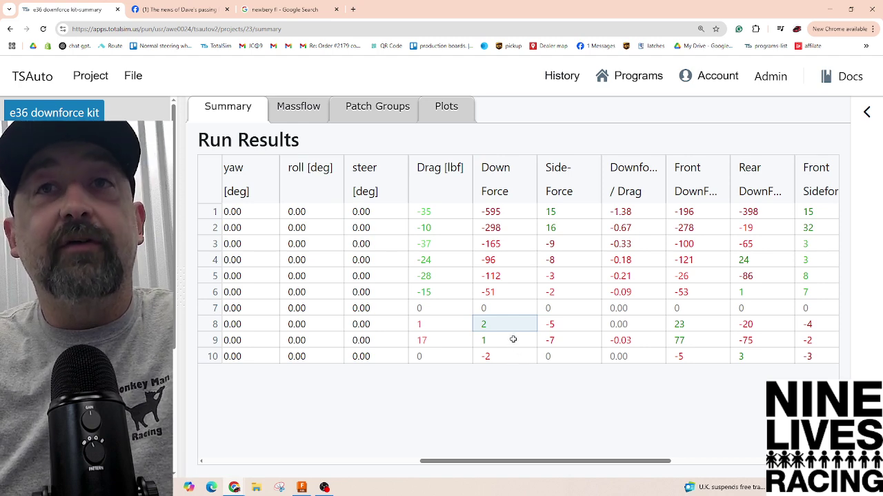
{"action": "left_click", "coordinate": [513, 340]}
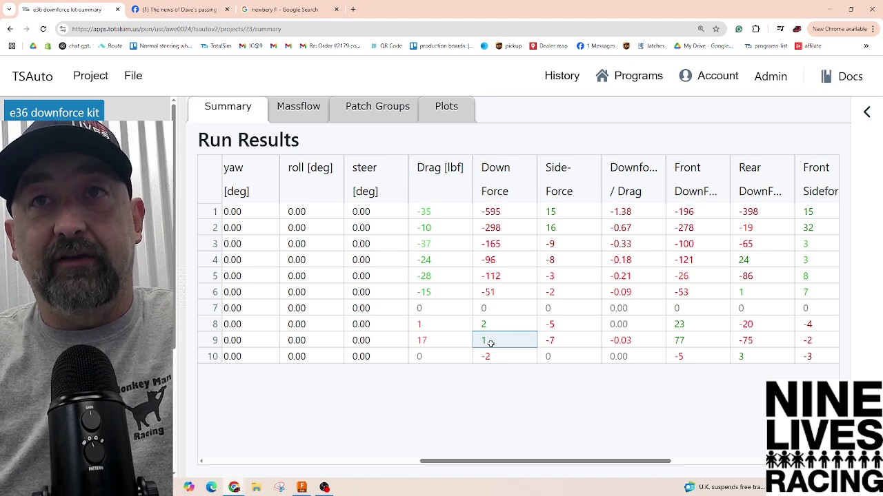
{"action": "left_click_drag", "start_coordinate": [515, 464], "coordinate": [522, 466]}
{"action": "left_click_drag", "start_coordinate": [666, 310], "coordinate": [669, 340]}
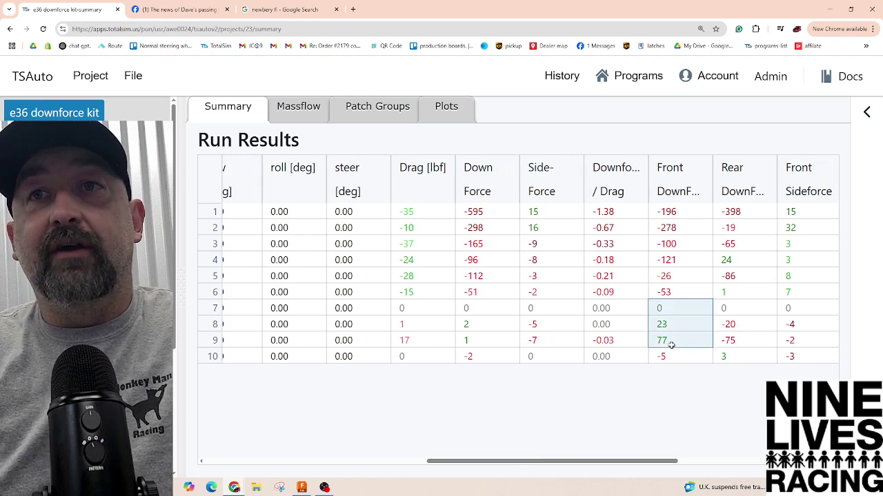
Step: Weigh the front downforce against the total downforce change for the r11 small-curve and r12 big-curve splitter runs
{"action": "left_click_drag", "start_coordinate": [595, 461], "coordinate": [610, 460]}
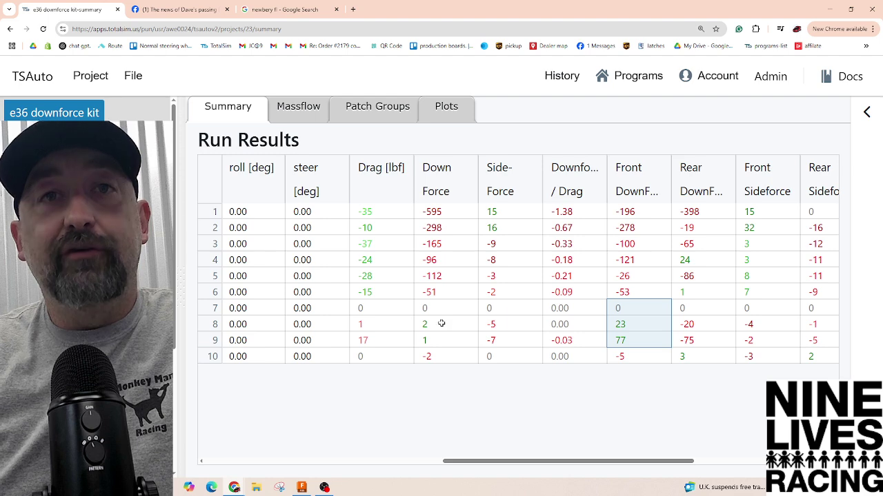
{"action": "left_click", "coordinate": [634, 337]}
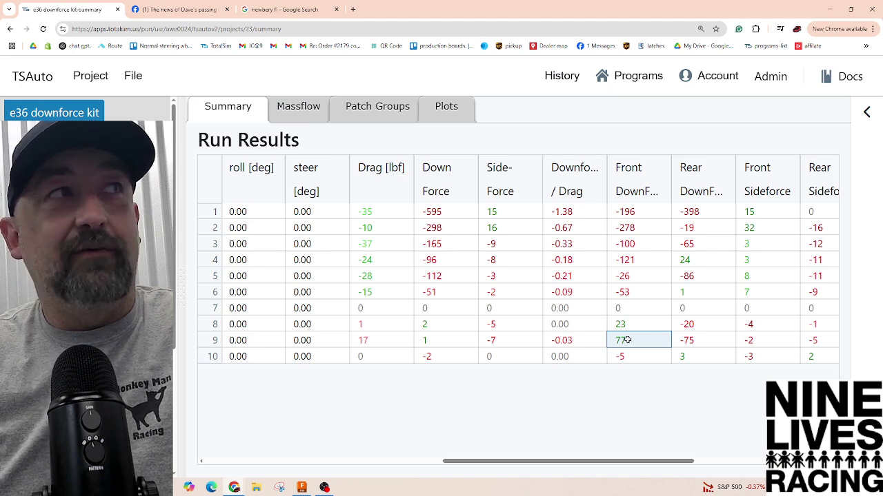
{"action": "left_click", "coordinate": [451, 340]}
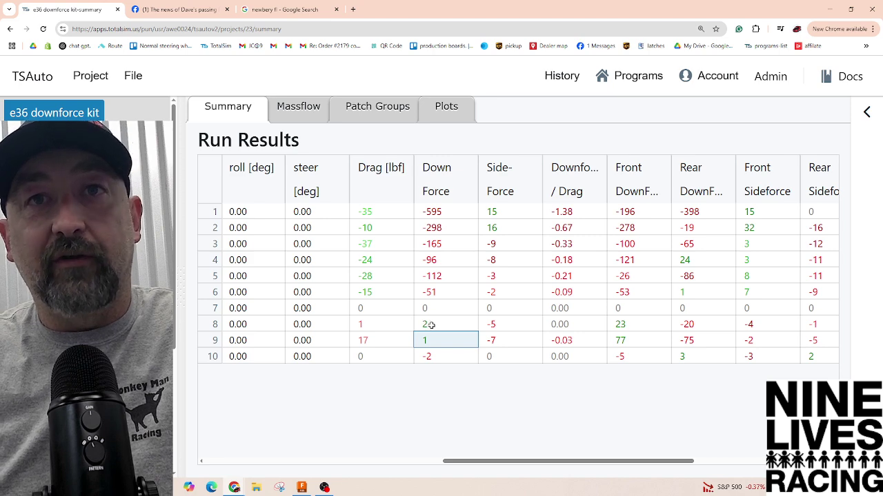
{"action": "left_click", "coordinate": [640, 328]}
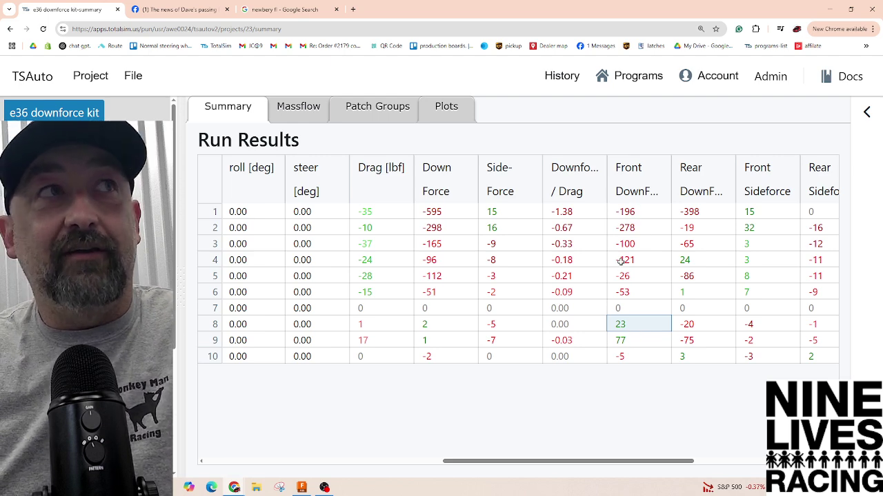
{"action": "left_click", "coordinate": [625, 341]}
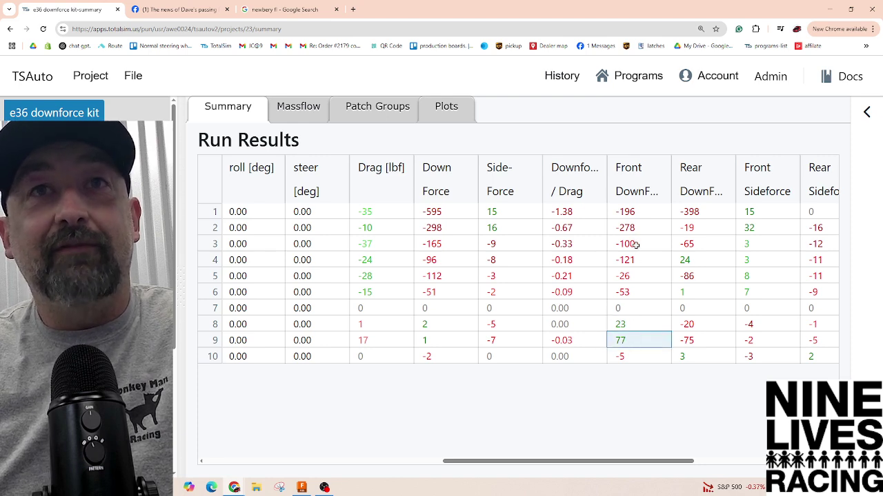
{"action": "left_click", "coordinate": [633, 328]}
{"action": "left_click", "coordinate": [634, 337]}
{"action": "left_click", "coordinate": [632, 331]}
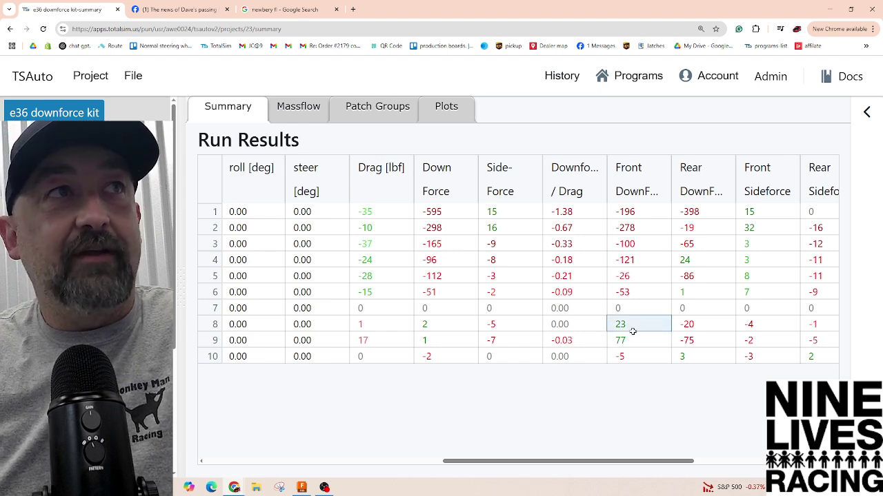
Step: Compare front downforce with rear downforce for each of the two curved splitter runs, r11 and r12
{"action": "left_click", "coordinate": [698, 326]}
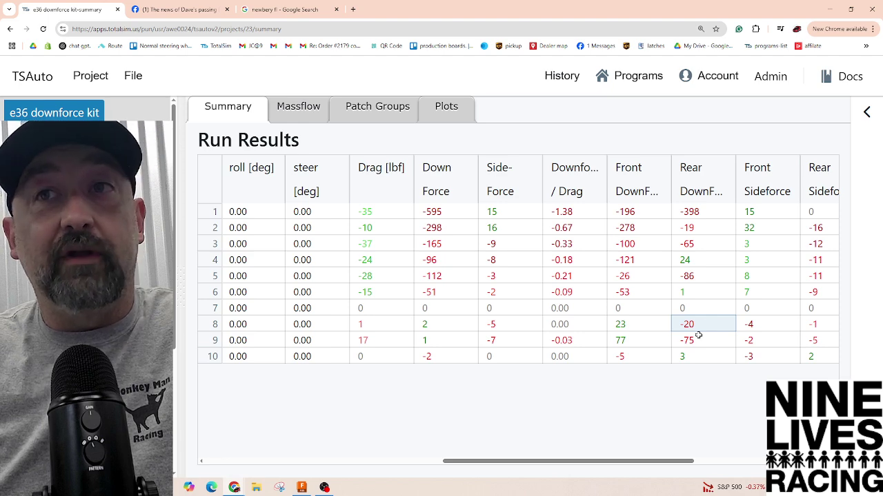
{"action": "left_click", "coordinate": [649, 326]}
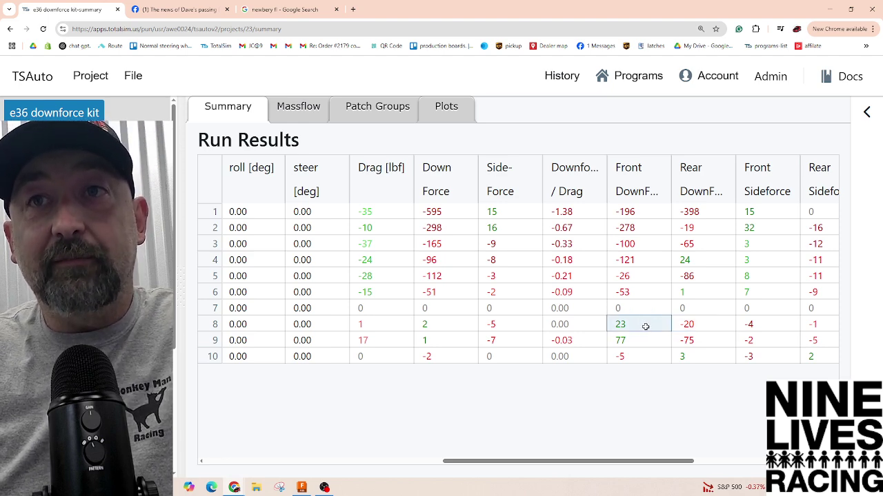
{"action": "left_click", "coordinate": [718, 322]}
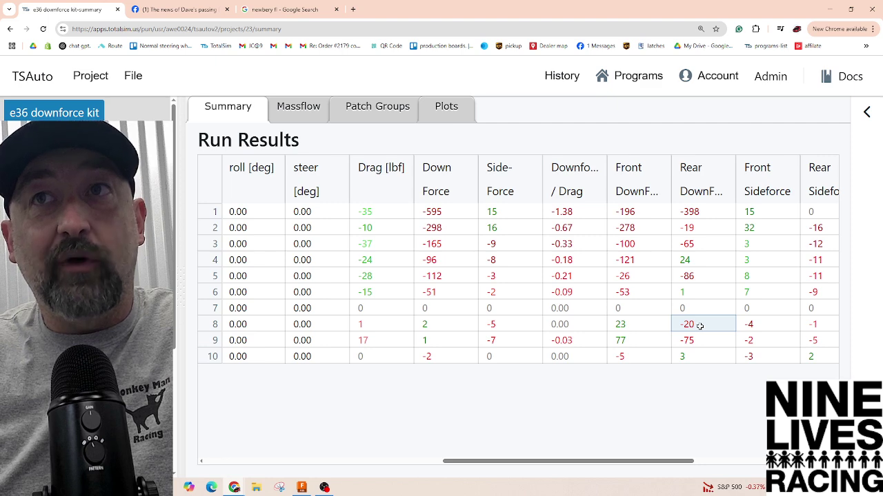
{"action": "left_click", "coordinate": [629, 341]}
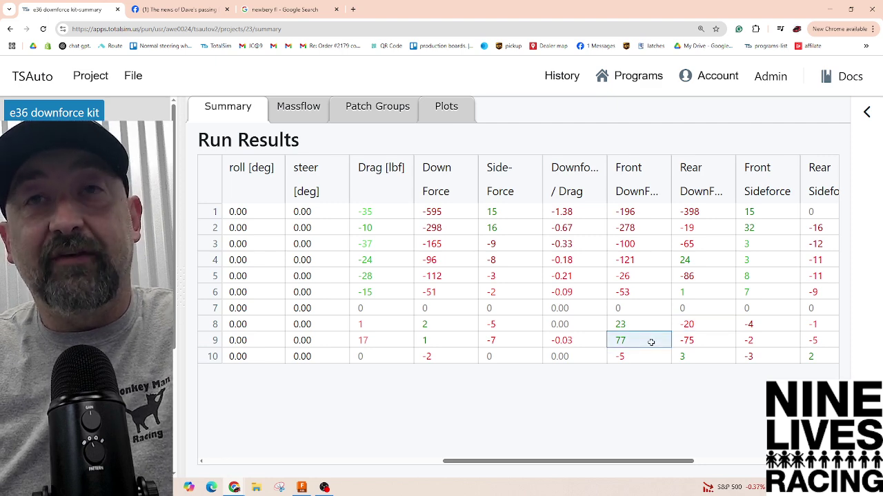
{"action": "left_click", "coordinate": [692, 341]}
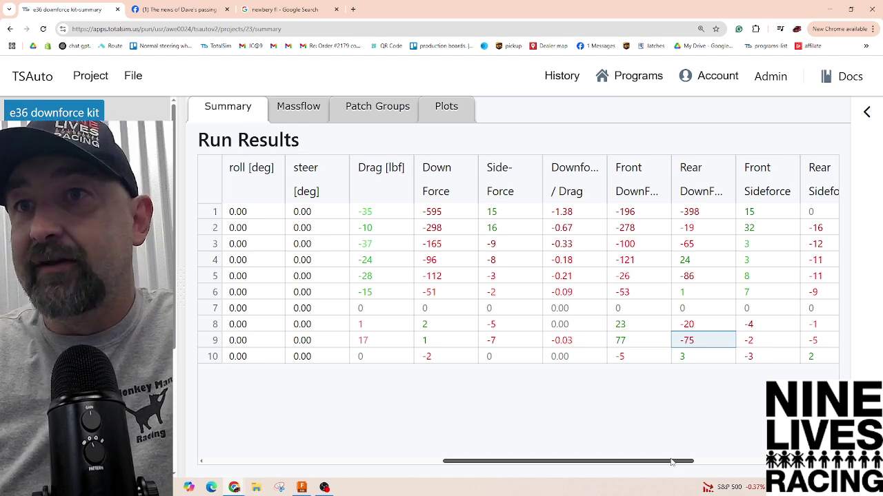
Step: Clear r10_proa_ramps as the baseline run and examine its absolute downforce center percentage
{"action": "left_click_drag", "start_coordinate": [672, 462], "coordinate": [809, 462]}
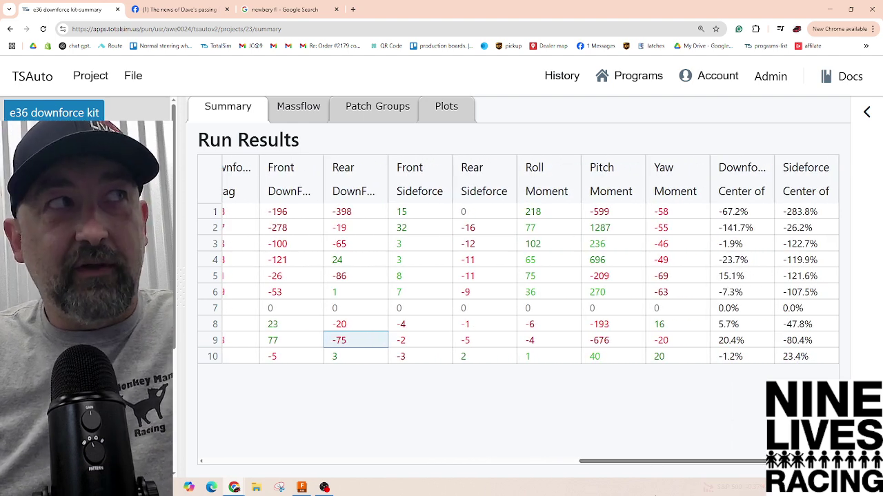
{"action": "left_click", "coordinate": [751, 311]}
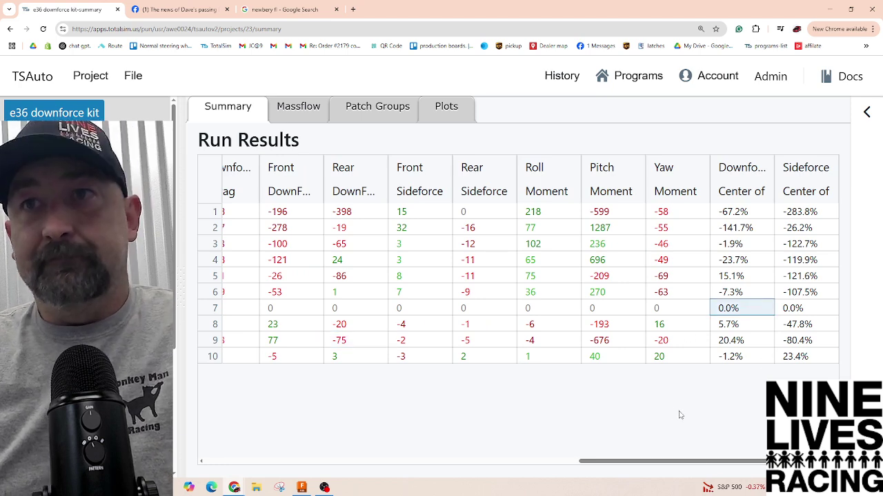
{"action": "left_click_drag", "start_coordinate": [699, 466], "coordinate": [266, 453]}
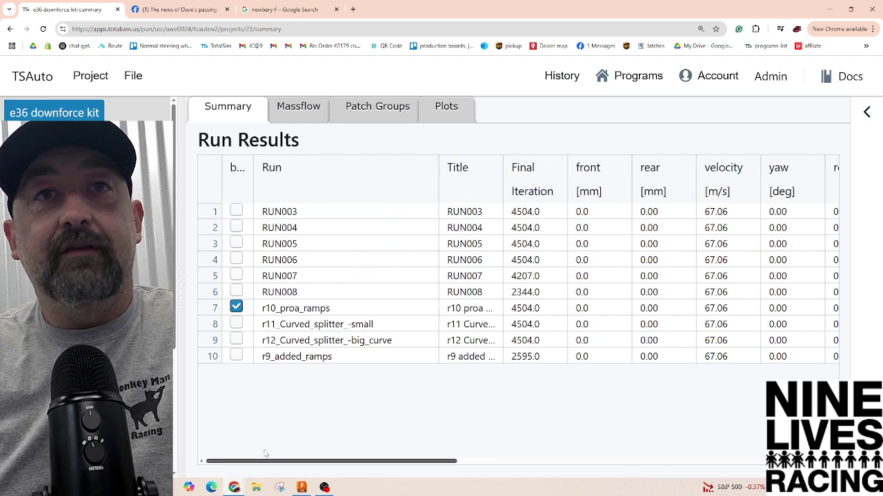
{"action": "left_click", "coordinate": [235, 308]}
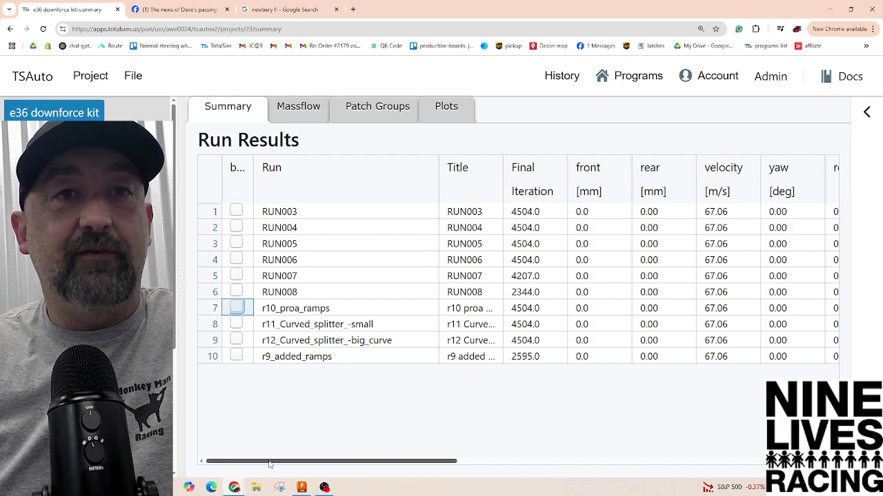
{"action": "left_click_drag", "start_coordinate": [269, 464], "coordinate": [643, 463]}
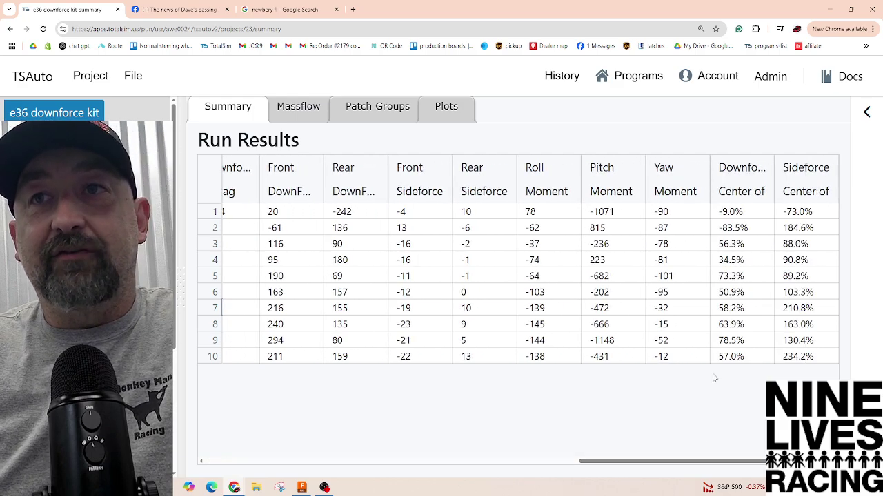
{"action": "left_click", "coordinate": [752, 306]}
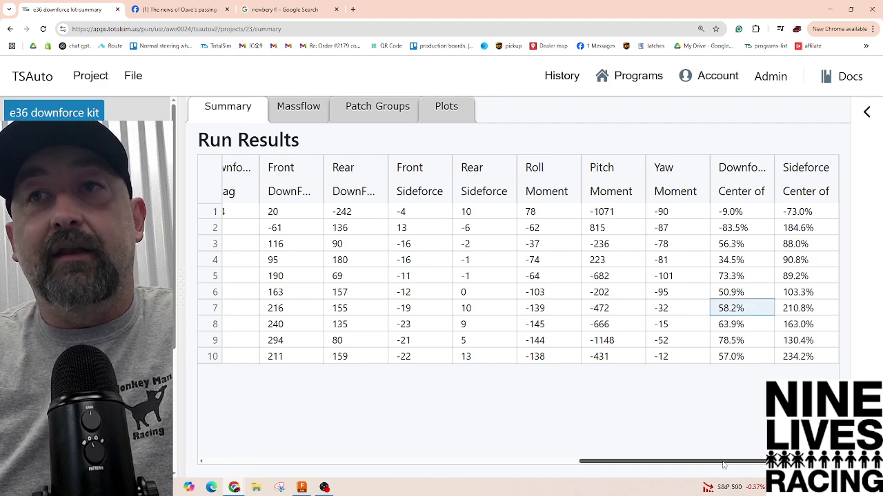
Step: Set r10_proa_ramps as the baseline again and compare the downforce center shift of the r11 and r12 curved splitter runs
{"action": "mouse_move", "coordinate": [724, 466]}
{"action": "left_mouse_down"}
{"action": "mouse_move", "coordinate": [321, 463]}
{"action": "mouse_move", "coordinate": [731, 463]}
{"action": "left_mouse_up"}
{"action": "left_click", "coordinate": [237, 308]}
{"action": "left_click", "coordinate": [752, 313]}
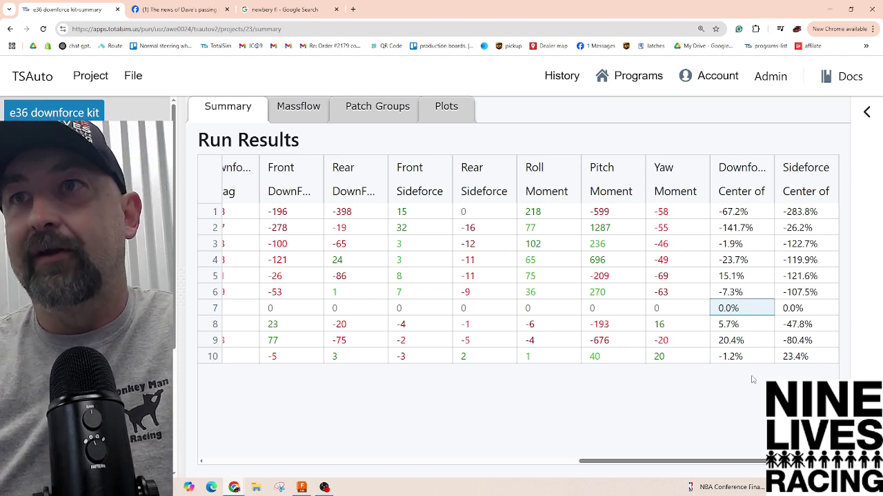
{"action": "left_click", "coordinate": [744, 324]}
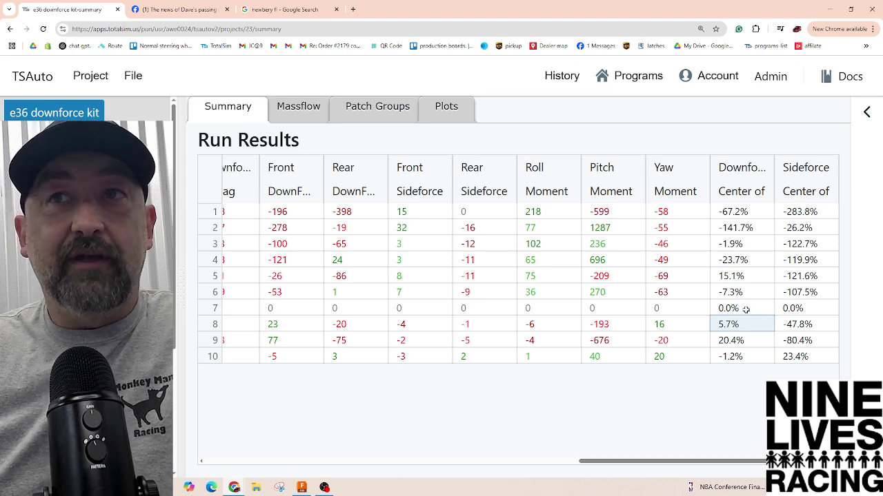
{"action": "left_click", "coordinate": [745, 310]}
{"action": "left_click", "coordinate": [744, 325]}
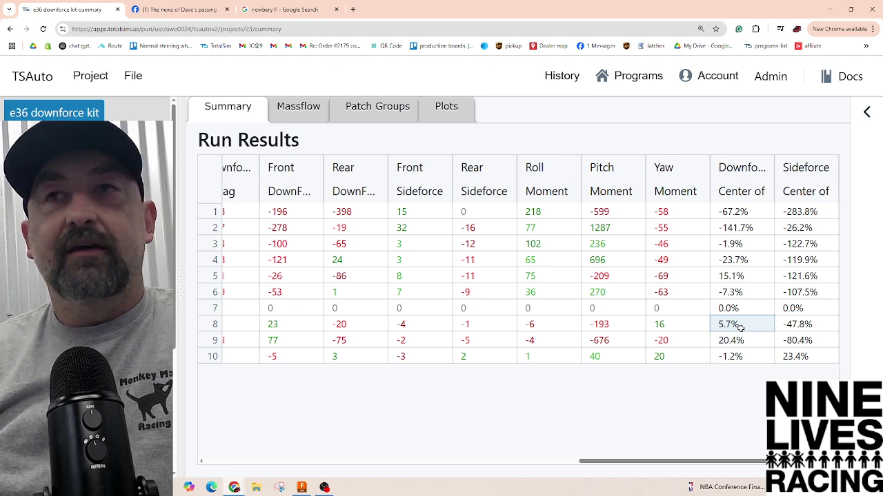
{"action": "left_click", "coordinate": [748, 341]}
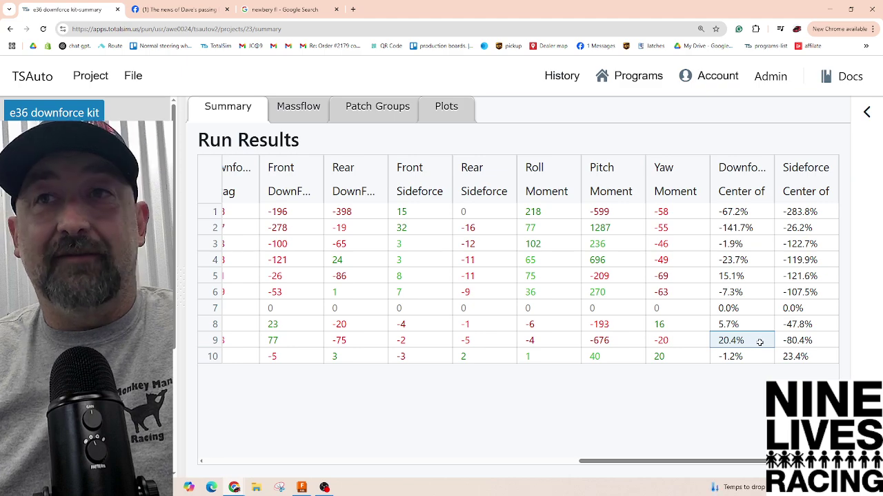
Step: Remove the r10_proa_ramps baseline and compare the absolute downforce center of that run with the r12 big-curve run
{"action": "left_click_drag", "start_coordinate": [681, 464], "coordinate": [262, 420]}
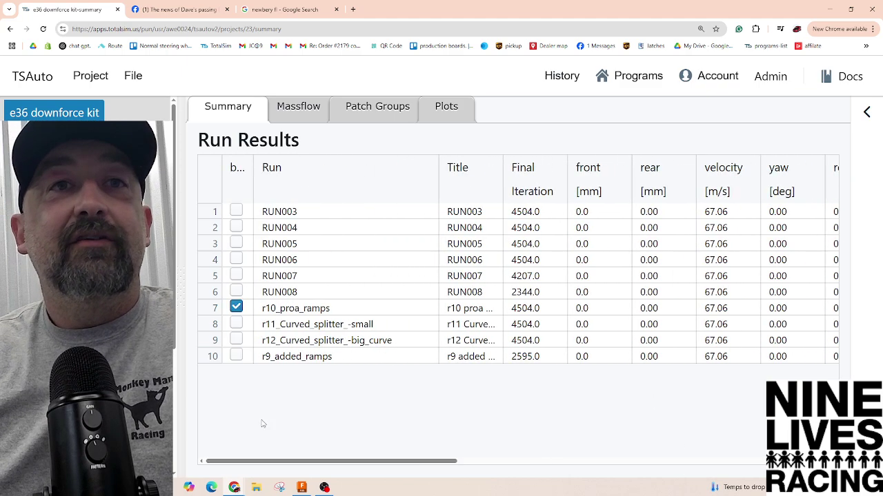
{"action": "left_click", "coordinate": [235, 307]}
{"action": "left_click_drag", "start_coordinate": [246, 461], "coordinate": [619, 461]}
{"action": "left_click", "coordinate": [740, 309]}
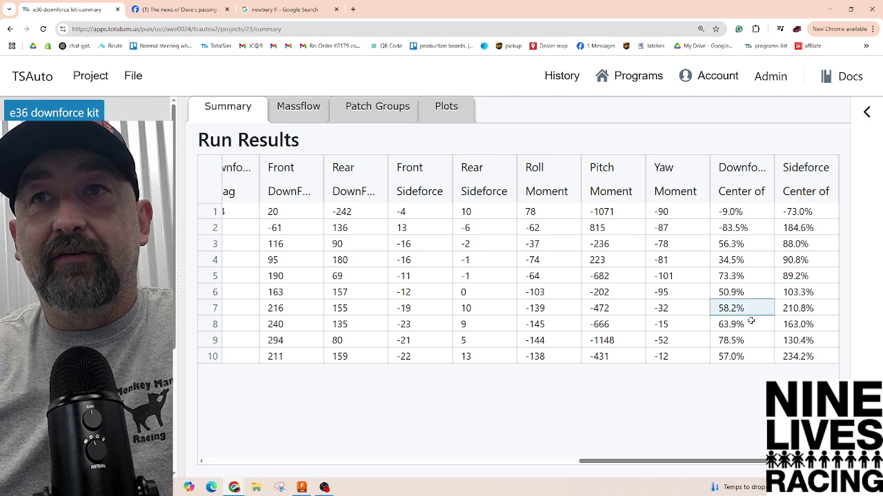
{"action": "left_click", "coordinate": [748, 340]}
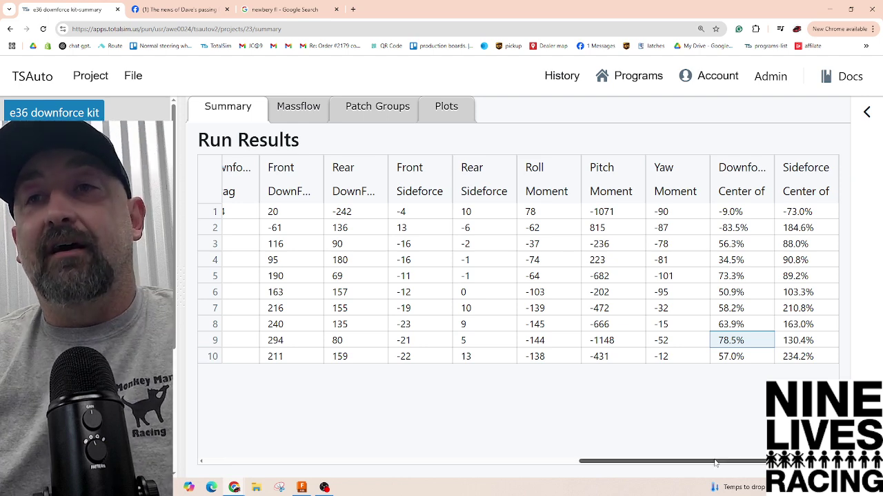
Step: Return to the image comparison page of the e36 downforce kit project and reduce the page zoom to normal size
{"action": "mouse_move", "coordinate": [719, 460]}
{"action": "left_mouse_down"}
{"action": "mouse_move", "coordinate": [676, 460]}
{"action": "mouse_move", "coordinate": [737, 460]}
{"action": "left_mouse_up"}
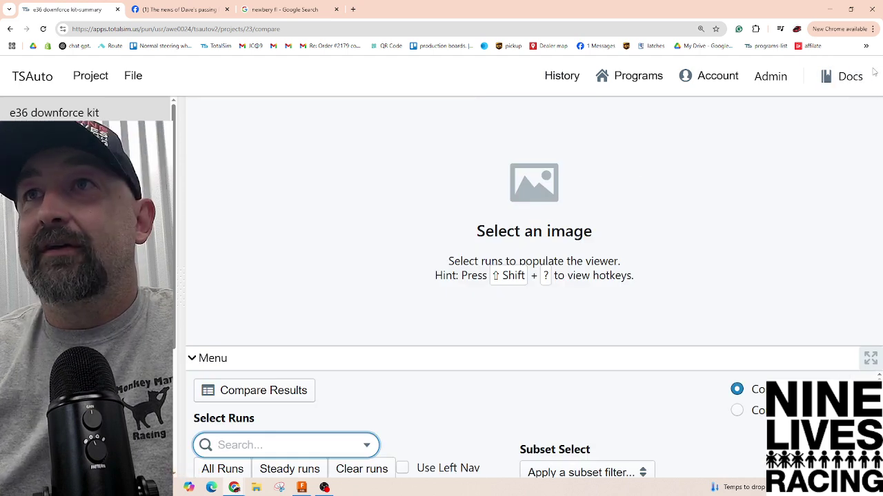
{"action": "left_click", "coordinate": [866, 46]}
{"action": "left_click", "coordinate": [872, 29]}
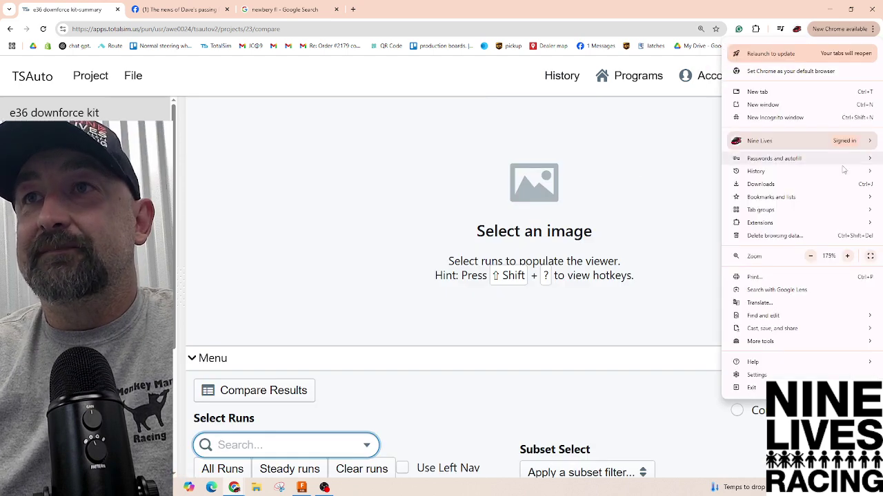
{"action": "left_click", "coordinate": [811, 256]}
{"action": "left_click", "coordinate": [811, 255]}
{"action": "left_click", "coordinate": [252, 282]}
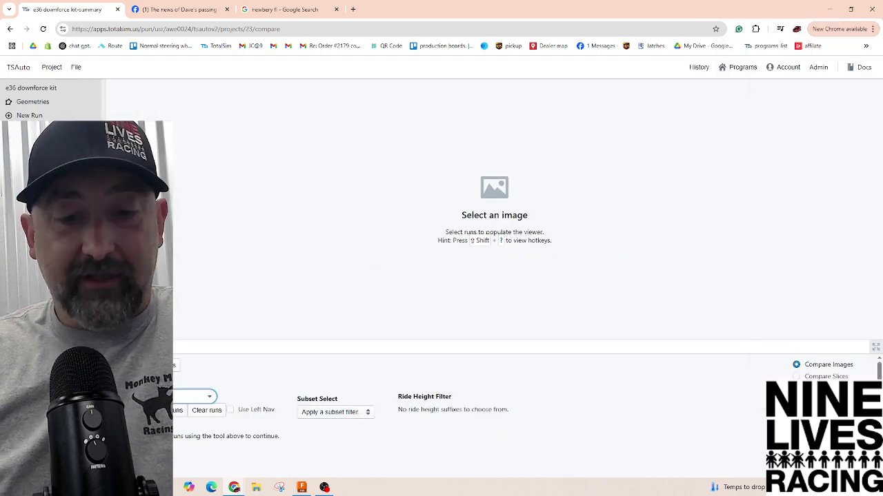
Step: Add r10_proa_ramps, r11_Curved_splitter_-small and r12_Curved_splitter_-big_curve to the image comparison and choose the DragXRayPlots image set
{"action": "left_click", "coordinate": [194, 396]}
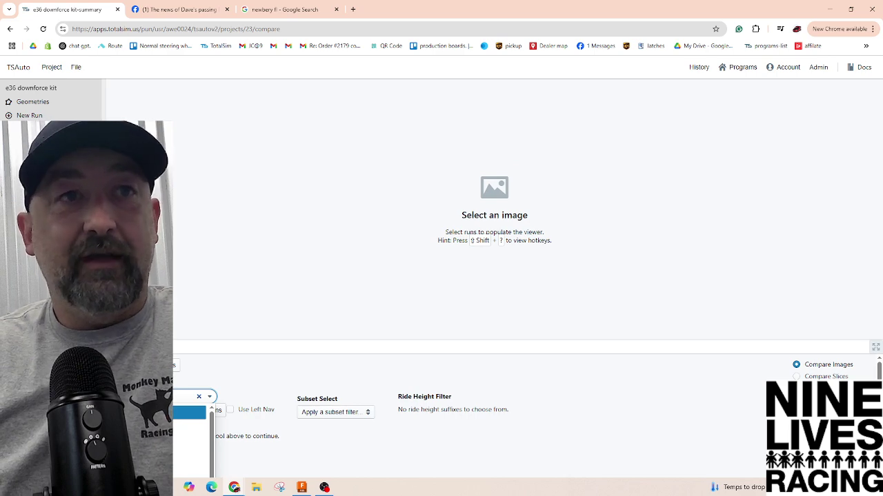
{"action": "scroll", "coordinate": [482, 414], "scroll_direction": "down", "scroll_amount": 2}
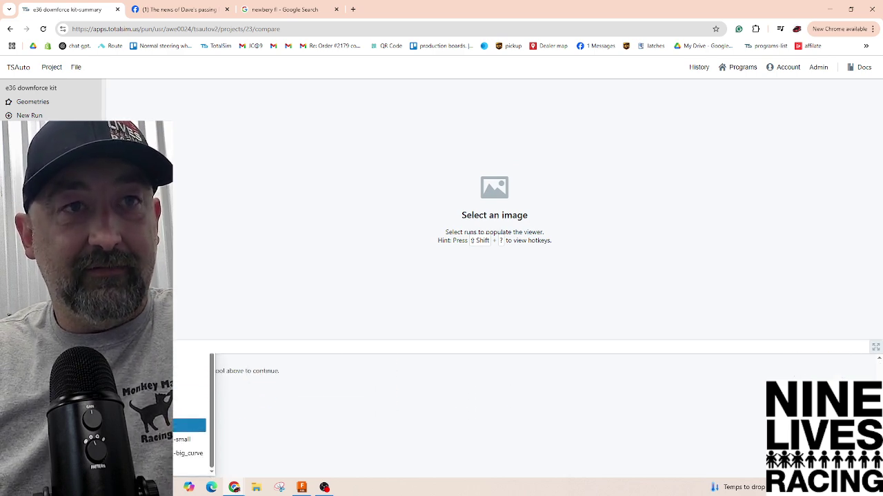
{"action": "scroll", "coordinate": [483, 414], "scroll_direction": "up", "scroll_amount": 2}
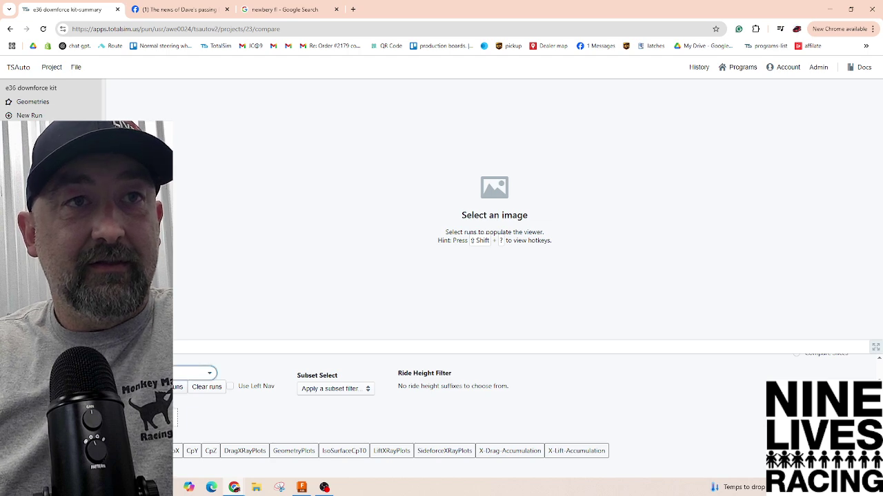
{"action": "left_click", "coordinate": [194, 373]}
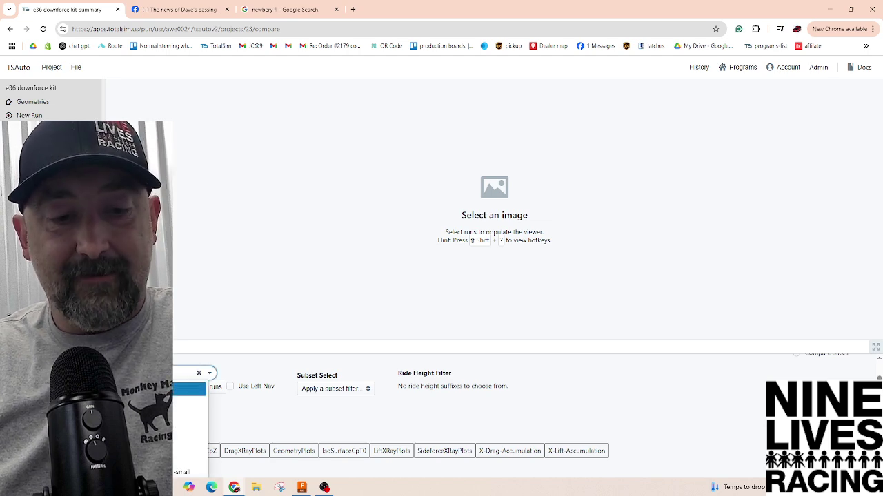
{"action": "left_click", "coordinate": [182, 389]}
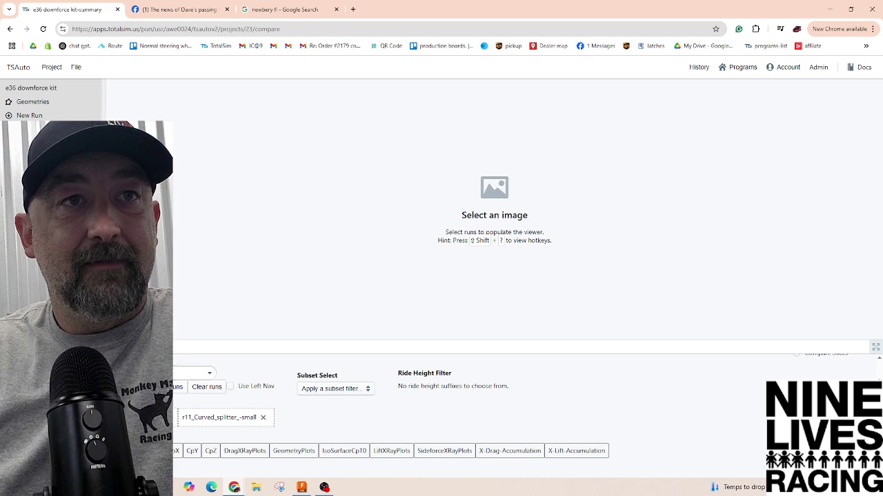
{"action": "left_click", "coordinate": [194, 373]}
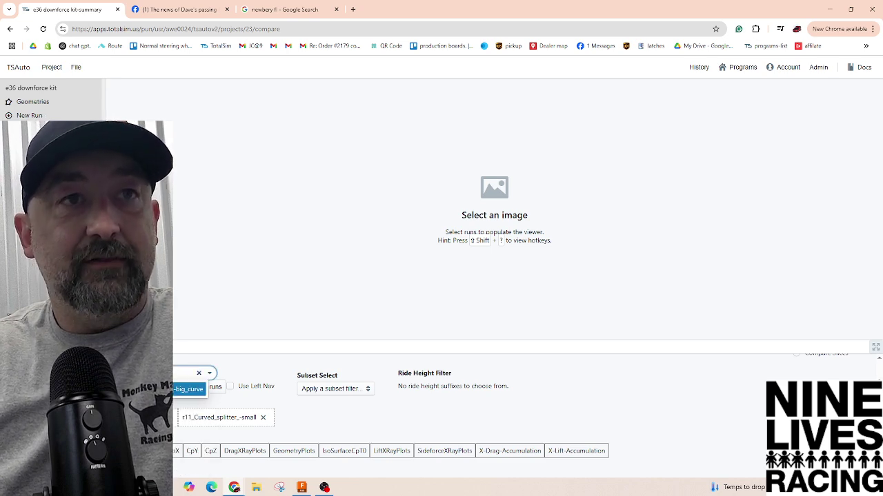
{"action": "left_click", "coordinate": [189, 389]}
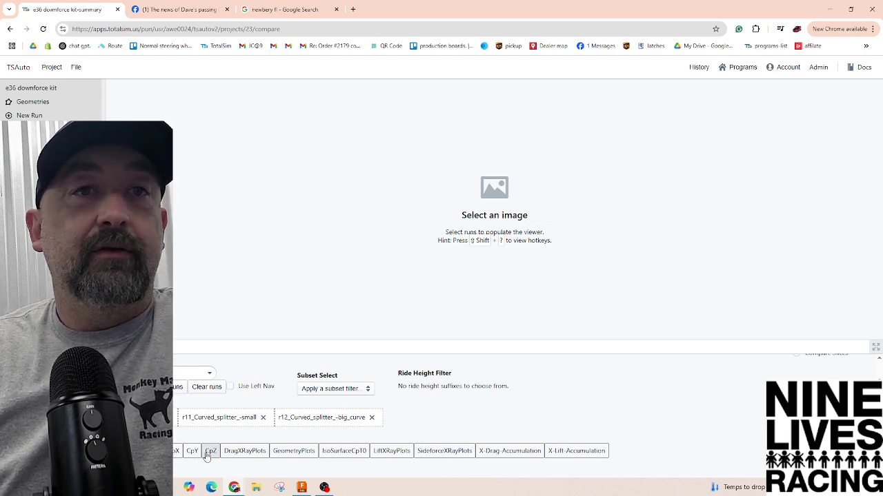
{"action": "left_click", "coordinate": [242, 451]}
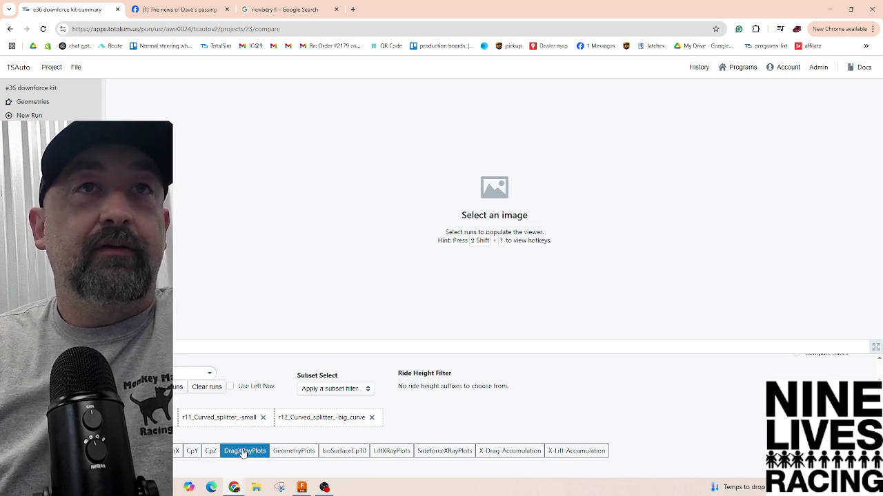
Step: Go through the available image sets and display the LiftXRayPlots image all_to_mesh_bottom for the r10_proa_ramps run
{"action": "left_click", "coordinate": [288, 454]}
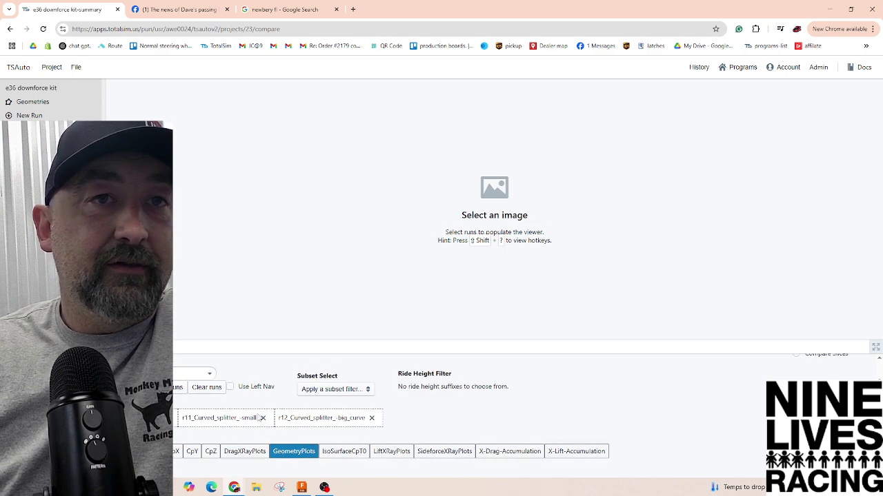
{"action": "left_click", "coordinate": [338, 456]}
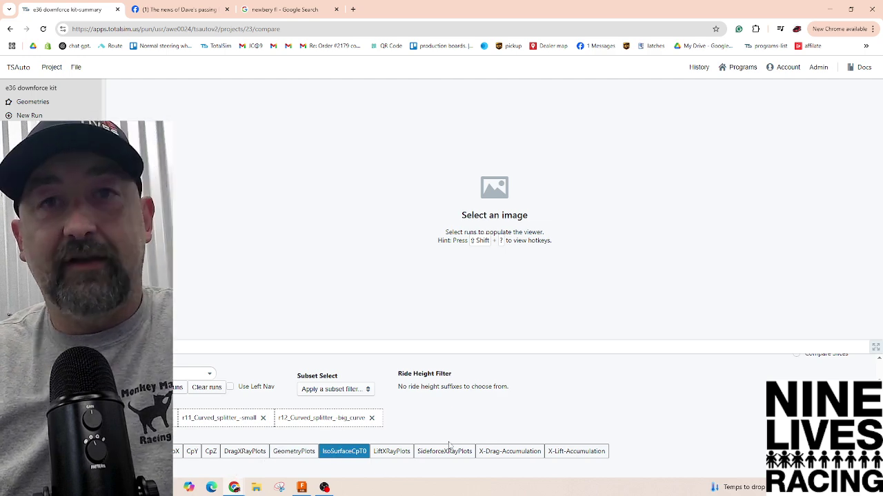
{"action": "scroll", "coordinate": [557, 425], "scroll_direction": "up", "scroll_amount": 1}
{"action": "scroll", "coordinate": [556, 424], "scroll_direction": "down", "scroll_amount": 1}
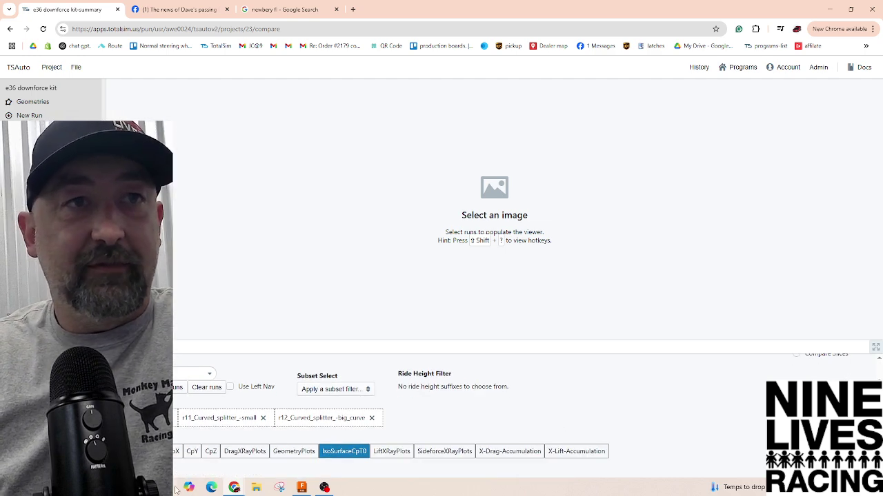
{"action": "left_click", "coordinate": [197, 421]}
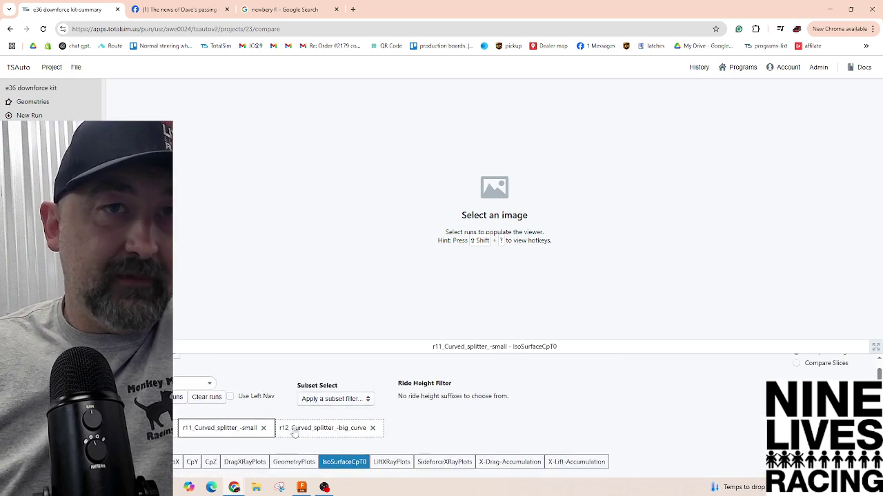
{"action": "left_click", "coordinate": [245, 416]}
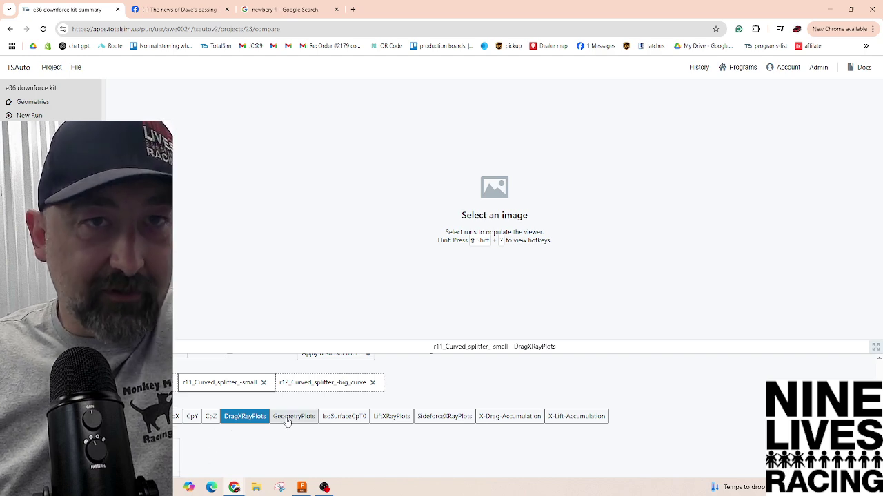
{"action": "left_click", "coordinate": [390, 417]}
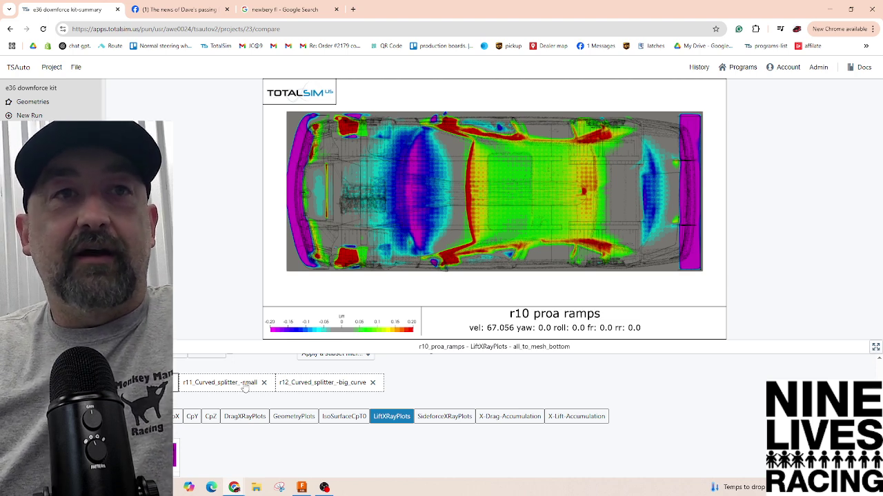
Step: Alternate between r10_proa_ramps and r11_Curved_splitter_-small to compare their LiftXRayPlots underside images
{"action": "left_click", "coordinate": [240, 386]}
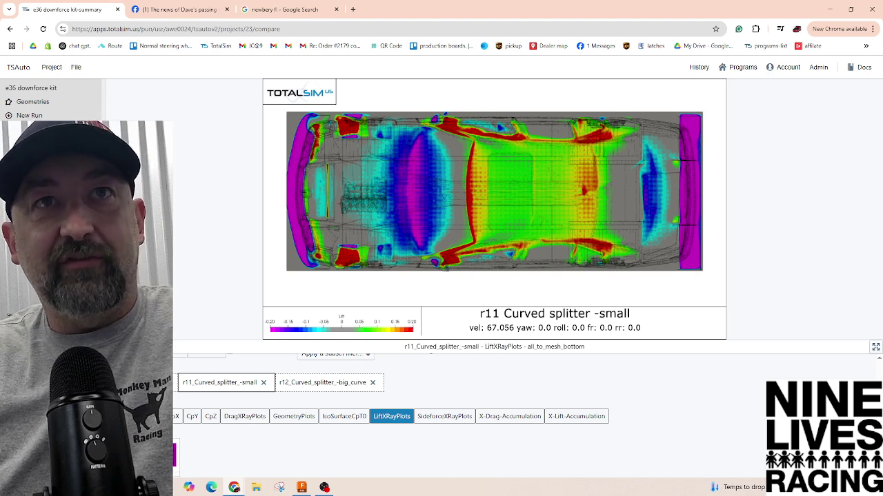
{"action": "left_click", "coordinate": [138, 382]}
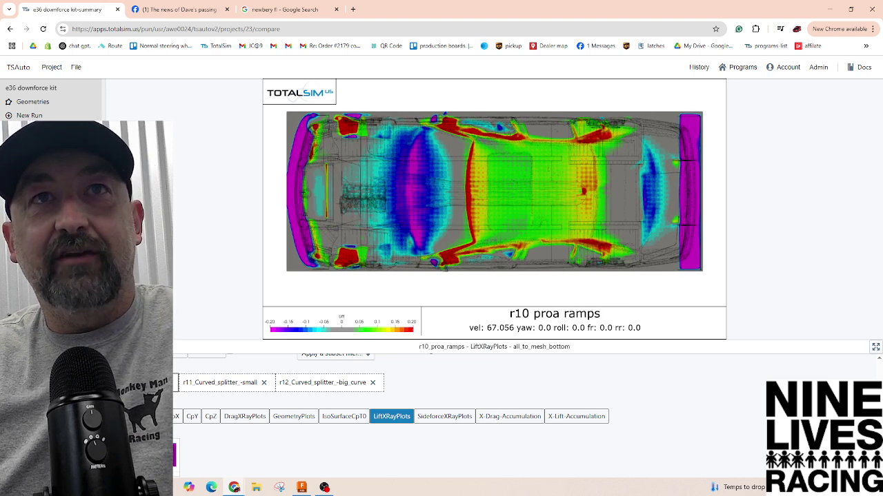
{"action": "left_click", "coordinate": [219, 392]}
{"action": "left_click", "coordinate": [138, 382]}
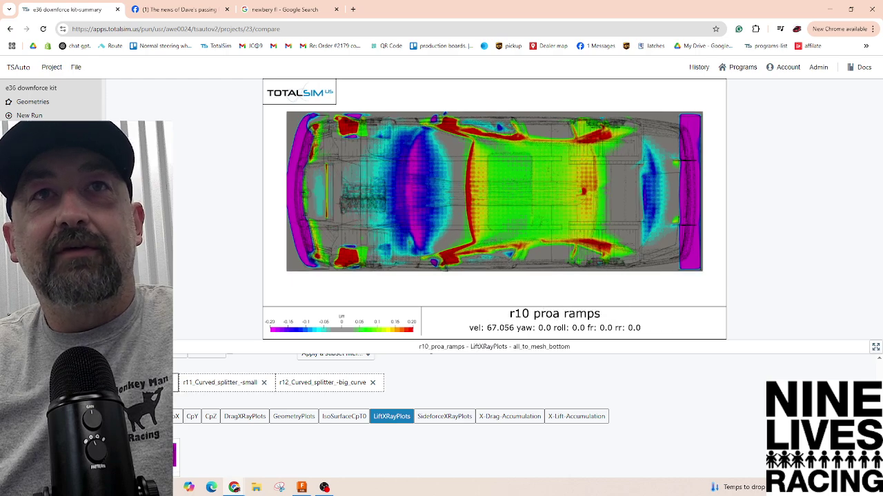
{"action": "left_click", "coordinate": [196, 387]}
{"action": "left_click", "coordinate": [138, 382]}
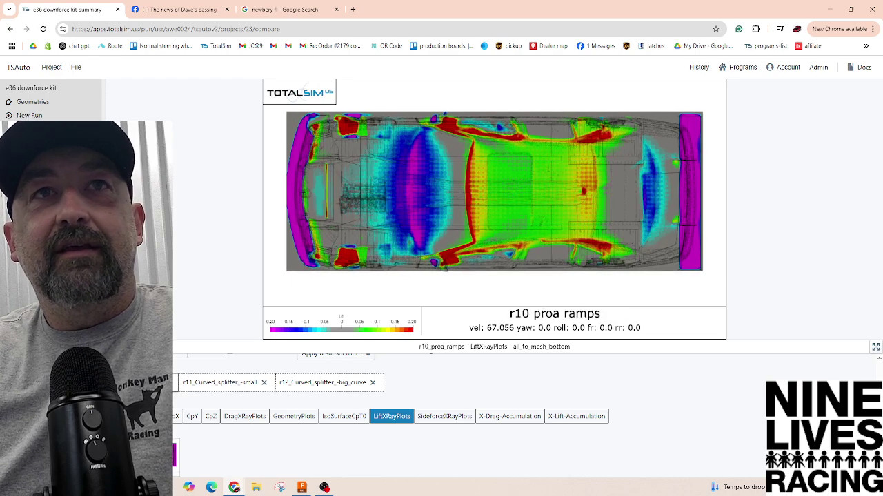
Step: Remove r10_proa_ramps from the comparison and alternate between the r11 small-curve and r12 big-curve splitter lift plots to examine underbody and rear differences
{"action": "left_click", "coordinate": [215, 386]}
{"action": "left_click", "coordinate": [243, 391]}
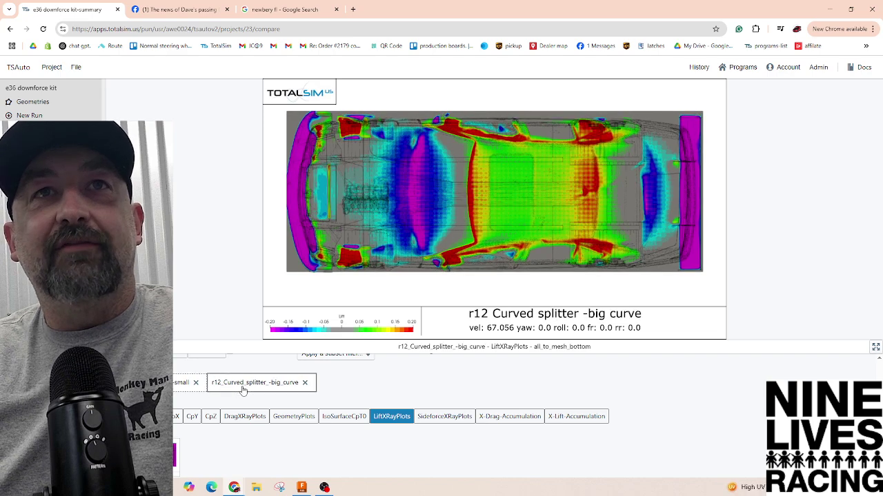
{"action": "left_click", "coordinate": [203, 386]}
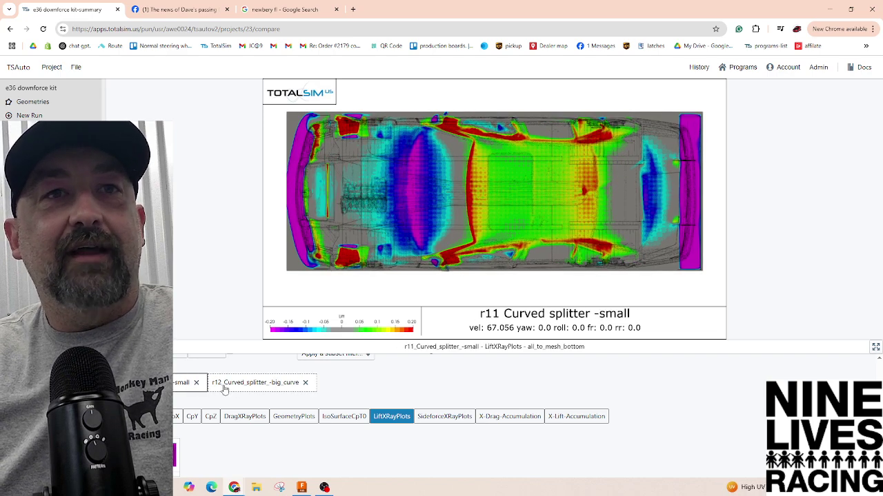
{"action": "left_click", "coordinate": [225, 388]}
{"action": "left_click", "coordinate": [206, 385]}
{"action": "left_click", "coordinate": [210, 386]}
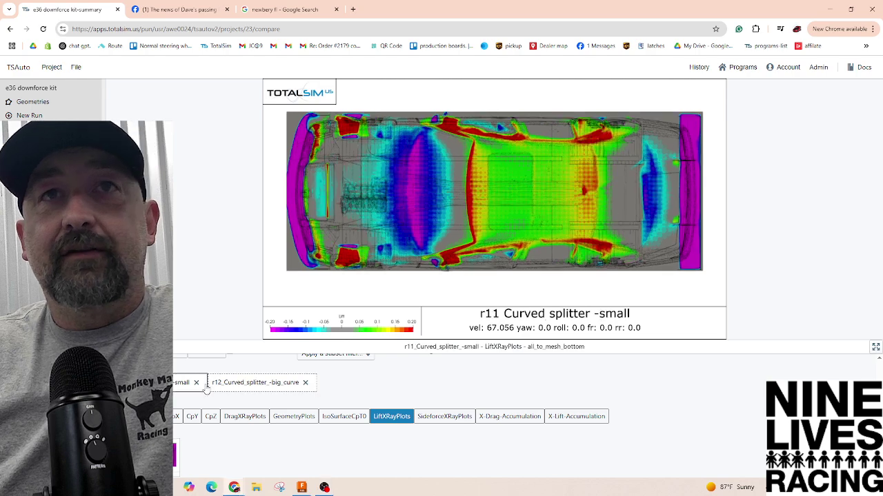
{"action": "left_click", "coordinate": [159, 382]}
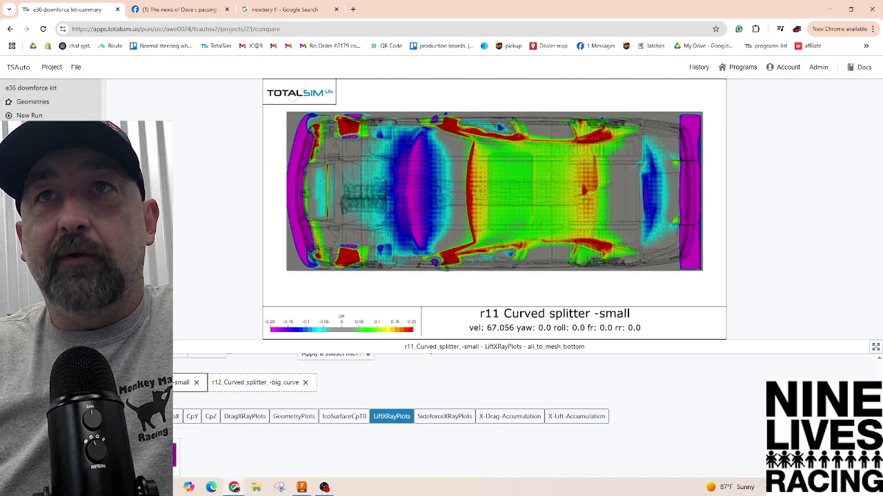
{"action": "left_click", "coordinate": [245, 390]}
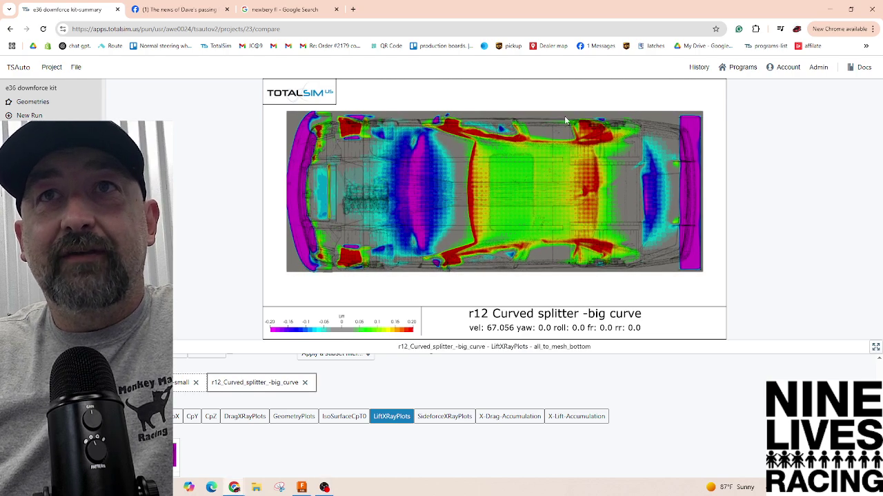
{"action": "left_click", "coordinate": [178, 391]}
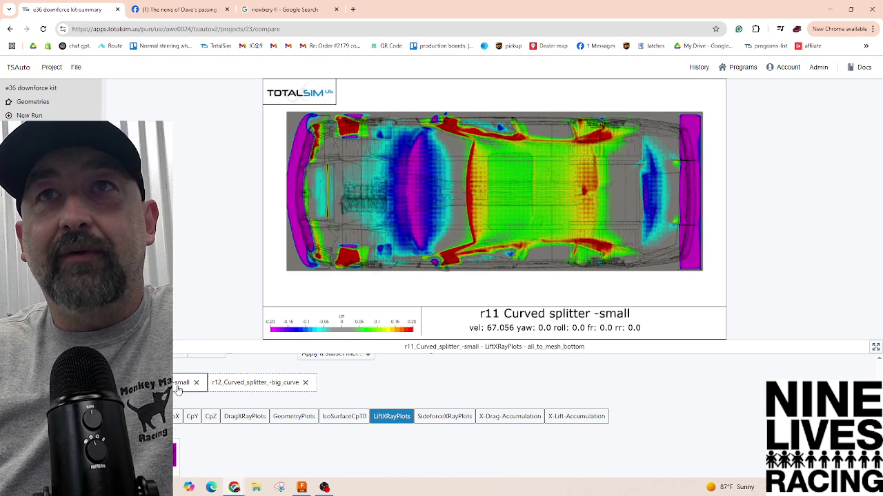
{"action": "left_click", "coordinate": [249, 388]}
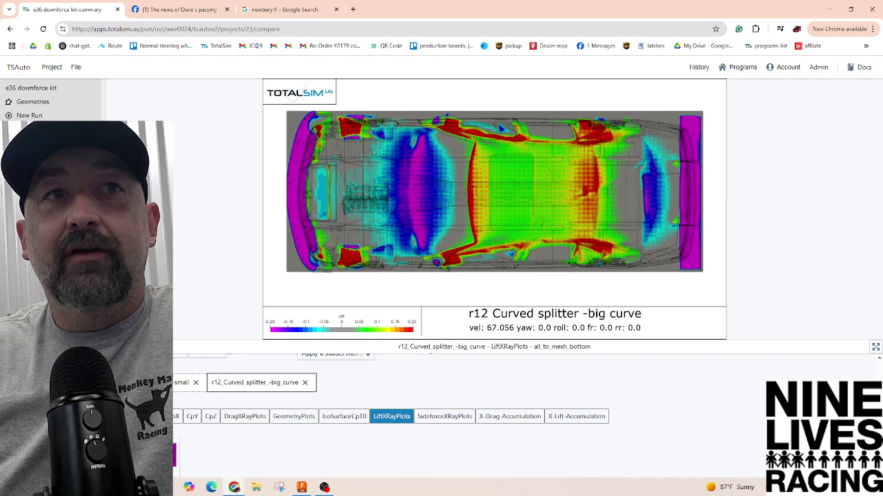
{"action": "left_click", "coordinate": [182, 387]}
{"action": "left_click", "coordinate": [252, 388]}
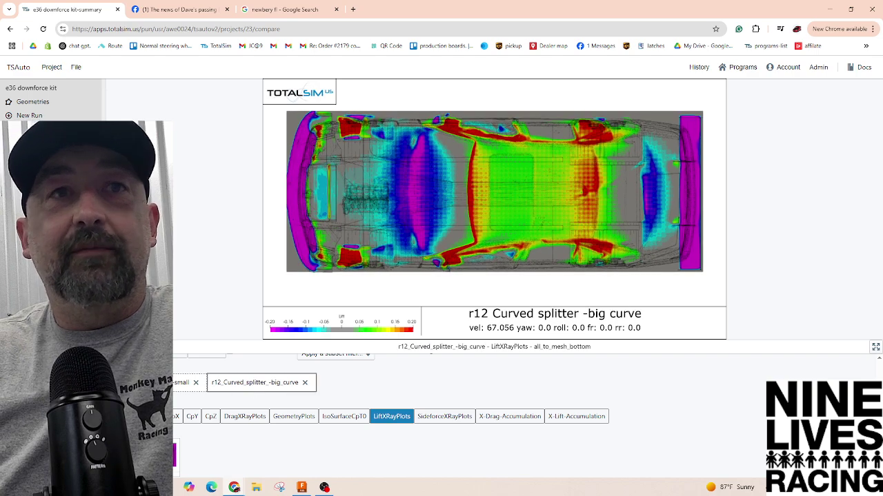
{"action": "left_click", "coordinate": [182, 387]}
{"action": "left_click", "coordinate": [252, 385]}
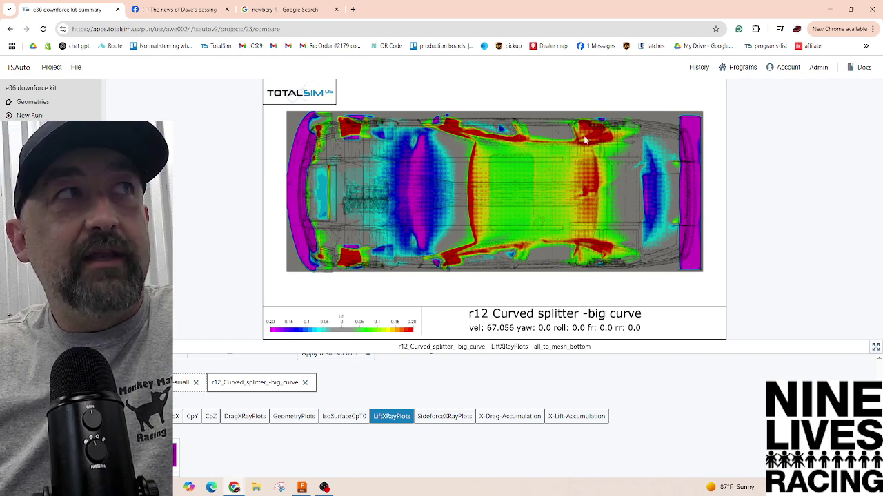
{"action": "left_click", "coordinate": [176, 387]}
{"action": "left_click", "coordinate": [254, 384]}
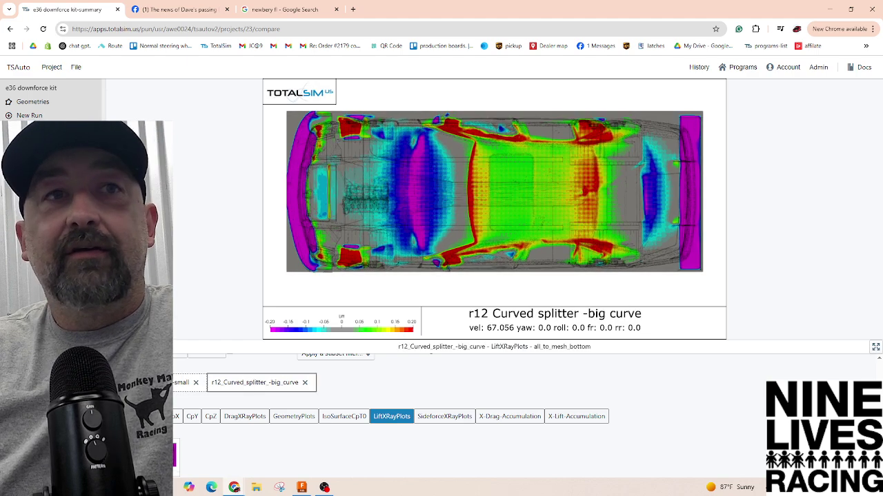
{"action": "left_click", "coordinate": [243, 388]}
{"action": "left_click", "coordinate": [242, 389]}
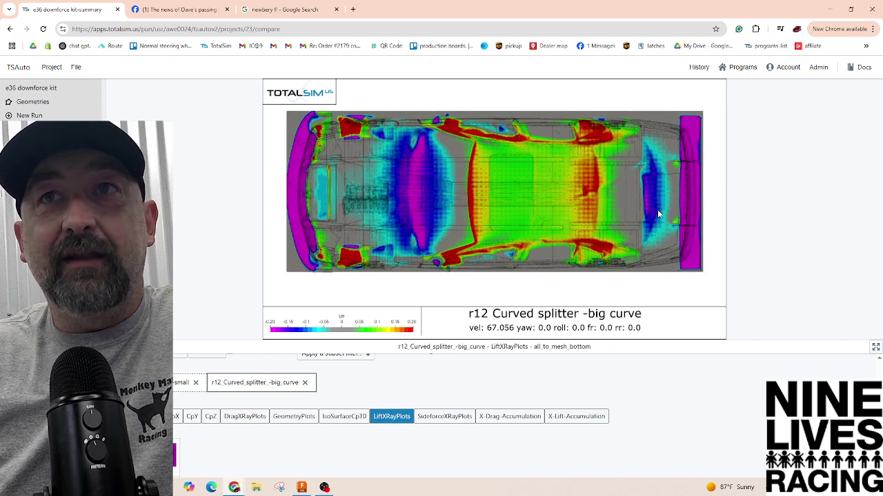
{"action": "left_click", "coordinate": [177, 385]}
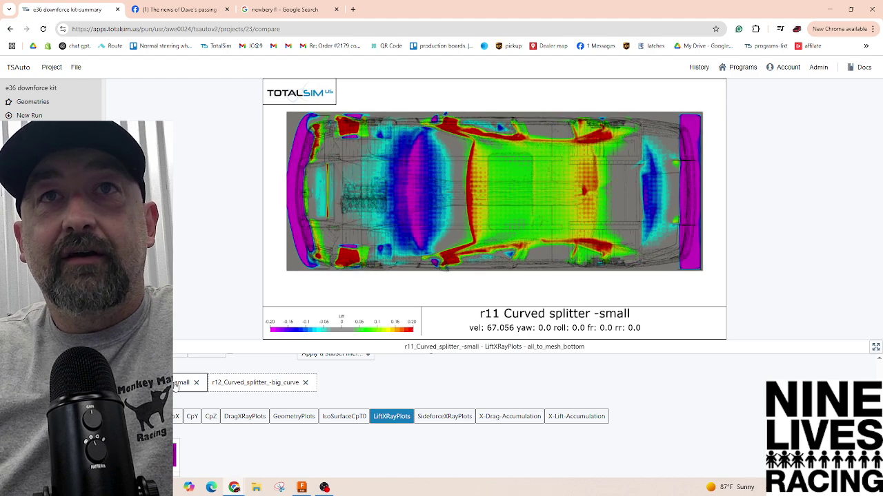
{"action": "left_click", "coordinate": [224, 385]}
{"action": "left_click", "coordinate": [181, 384]}
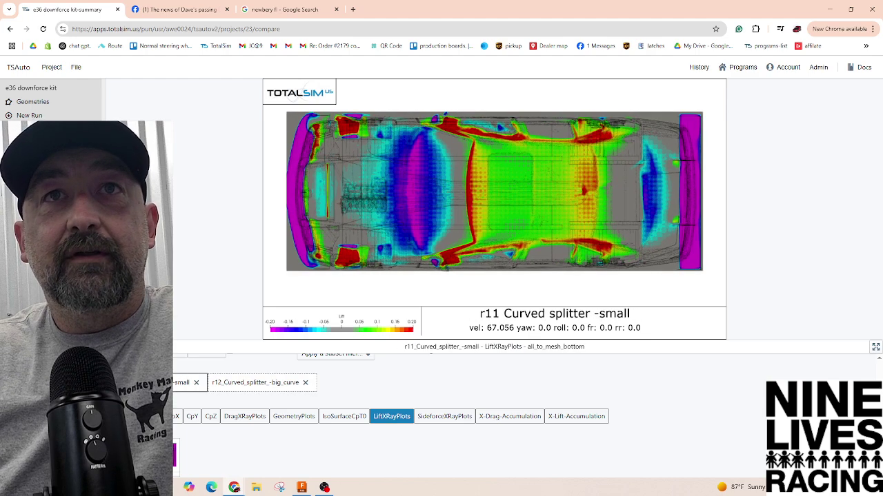
{"action": "left_click", "coordinate": [222, 387]}
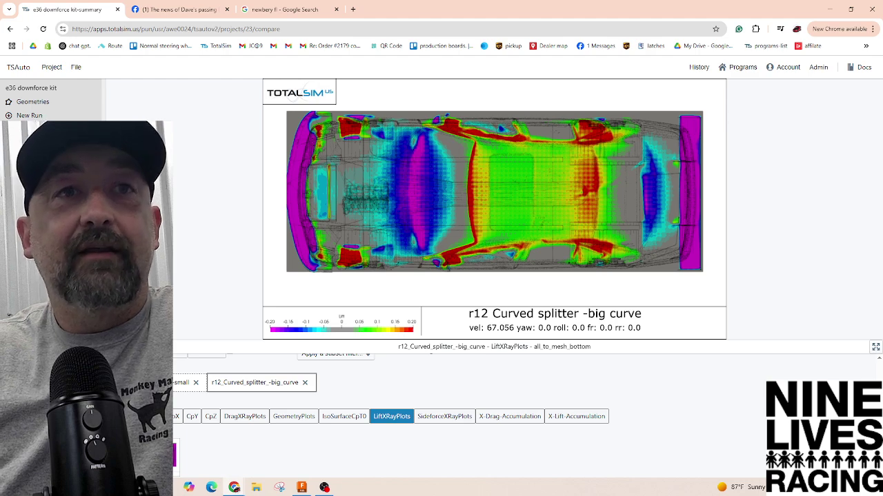
{"action": "left_click", "coordinate": [180, 383]}
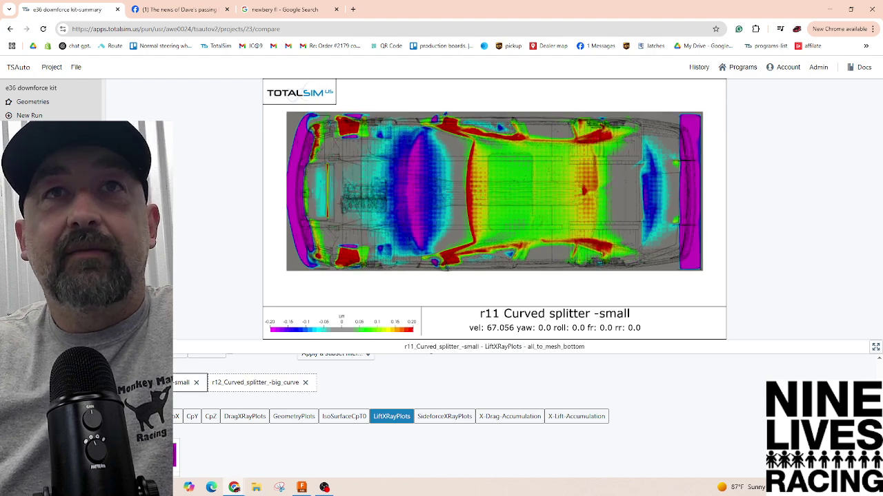
{"action": "left_click", "coordinate": [231, 389]}
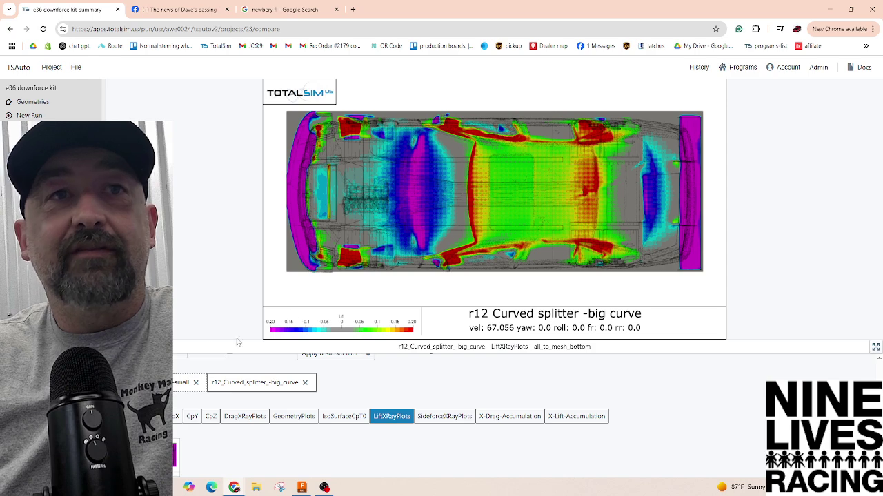
{"action": "left_click", "coordinate": [185, 383]}
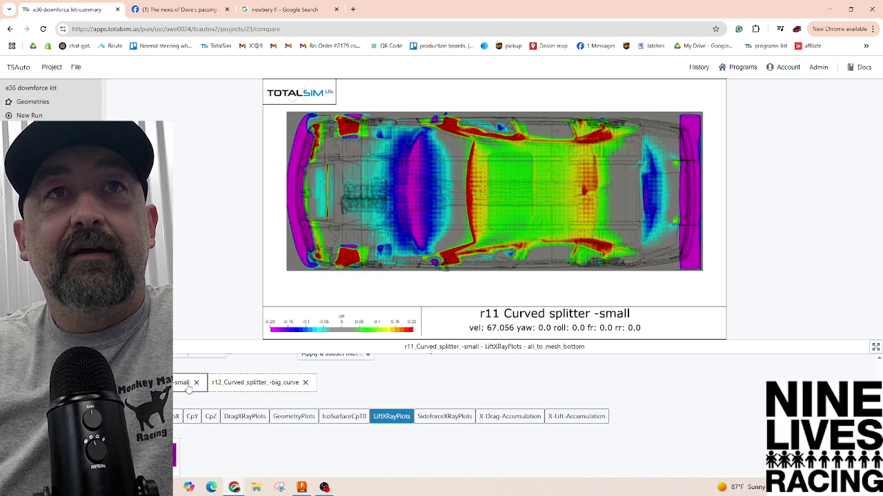
{"action": "left_click", "coordinate": [266, 385]}
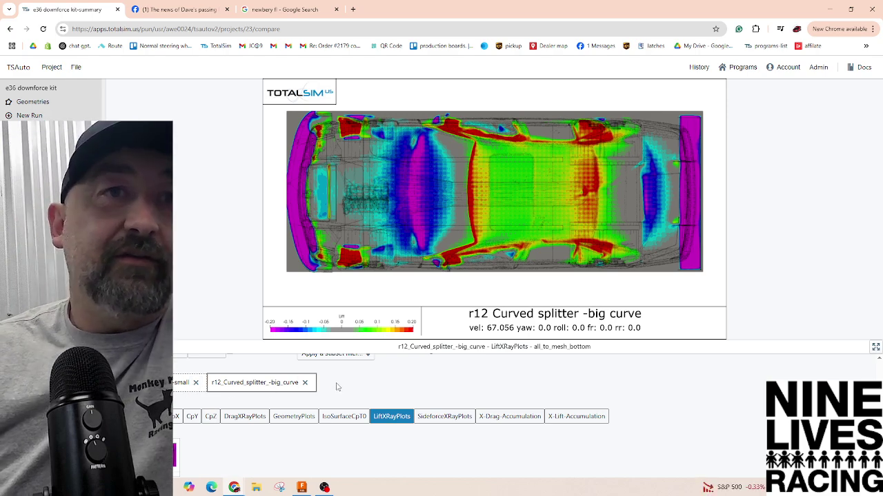
Step: Add r10_proa_ramps back to the image comparison and place it ahead of the r11_Curved_splitter_-small run
{"action": "scroll", "coordinate": [201, 402], "scroll_direction": "up", "scroll_amount": 1}
{"action": "scroll", "coordinate": [201, 402], "scroll_direction": "up", "scroll_amount": 2}
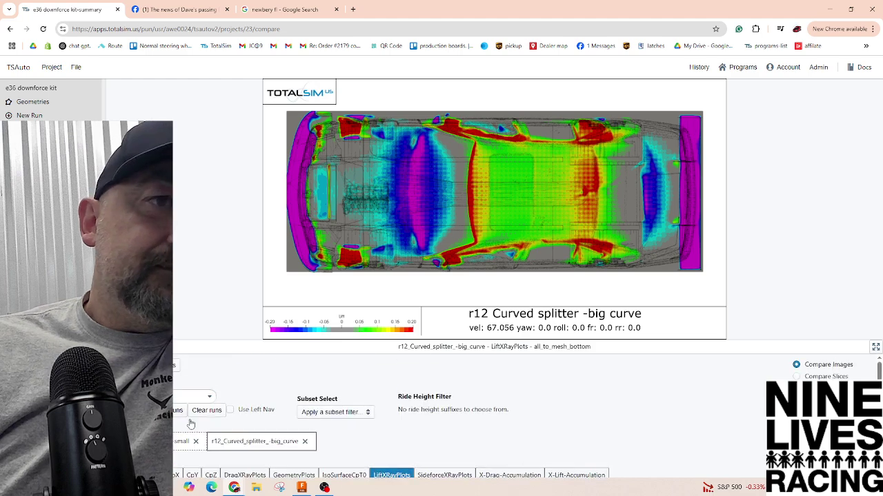
{"action": "left_click", "coordinate": [182, 442]}
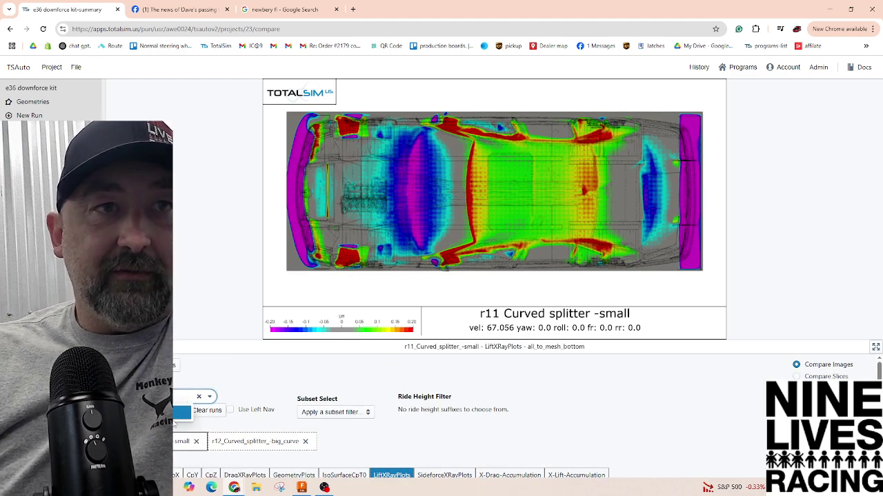
{"action": "left_click", "coordinate": [174, 420]}
{"action": "left_click", "coordinate": [357, 437]}
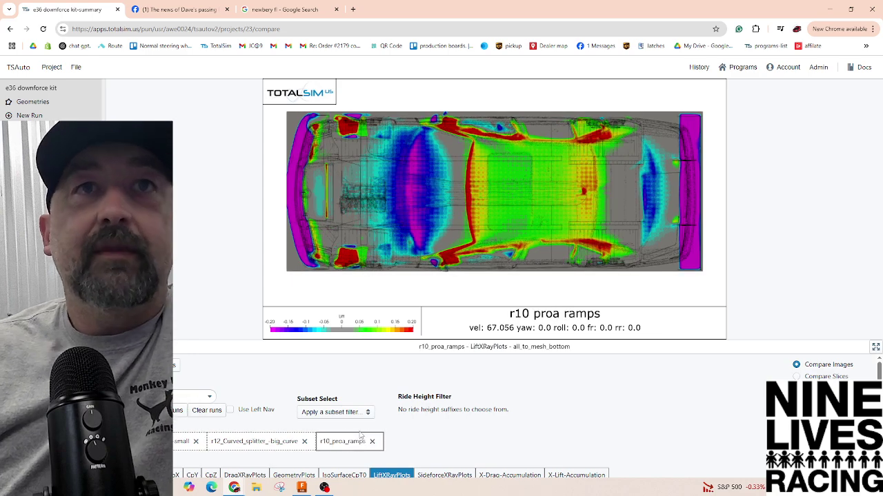
{"action": "scroll", "coordinate": [319, 443], "scroll_direction": "left", "scroll_amount": 2}
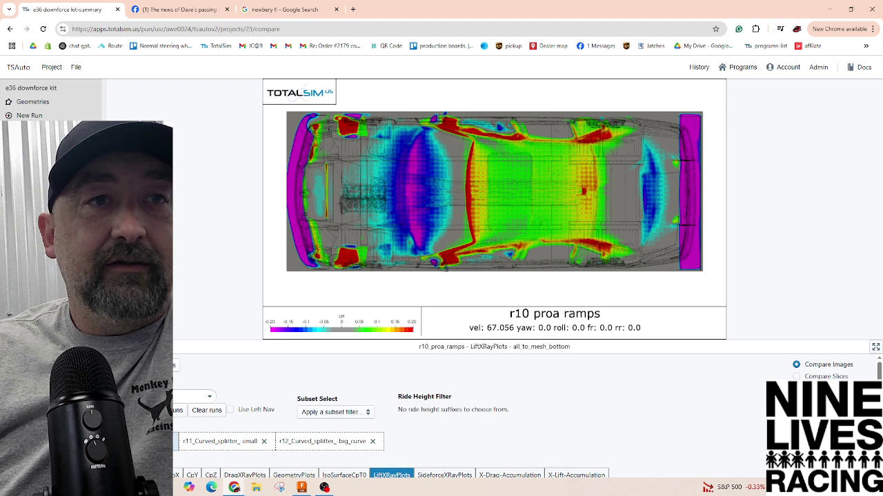
Step: Flip repeatedly between the r11_Curved_splitter_-small and restored r10_proa_ramps lift plots to examine the underbody lift distribution
{"action": "left_click", "coordinate": [219, 444]}
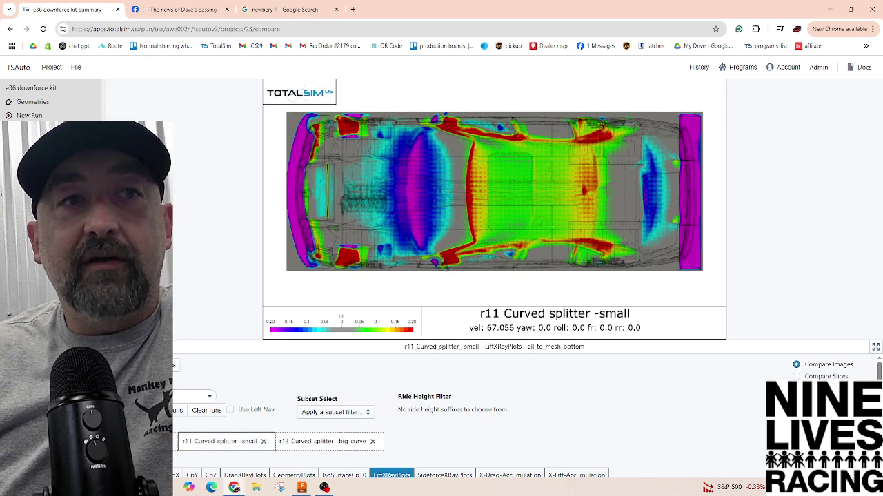
{"action": "left_click", "coordinate": [219, 447]}
{"action": "left_click", "coordinate": [214, 441]}
{"action": "left_click", "coordinate": [213, 442]}
{"action": "left_click", "coordinate": [195, 445]}
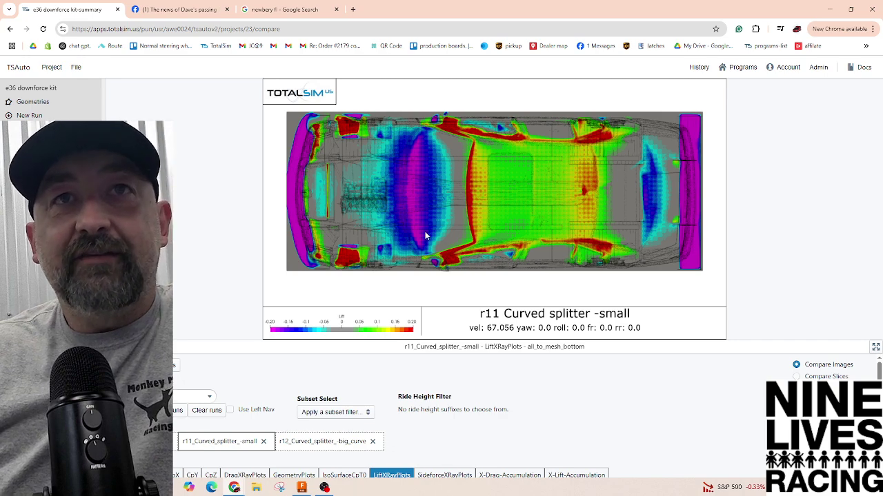
{"action": "left_click", "coordinate": [189, 445]}
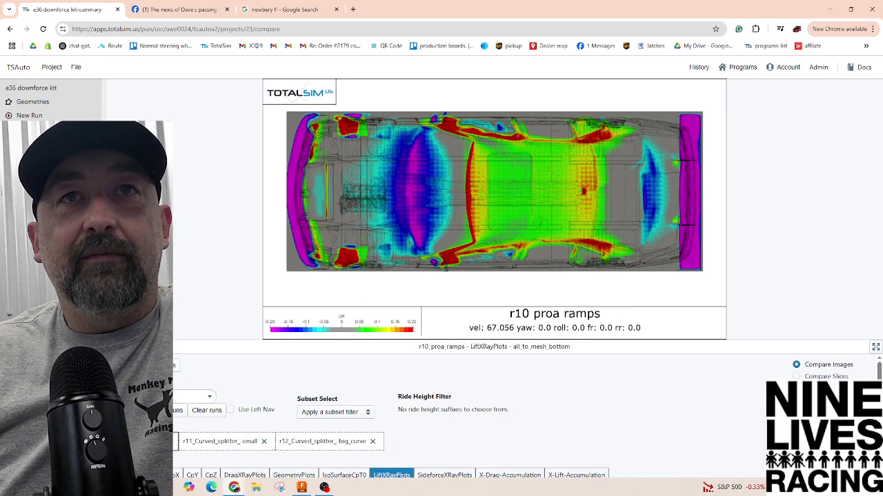
Step: Alternate between the r10_proa_ramps and r11_Curved_splitter_-small underbody lift plots, finishing on r12_Curved_splitter_-big_curve
{"action": "left_click", "coordinate": [207, 444]}
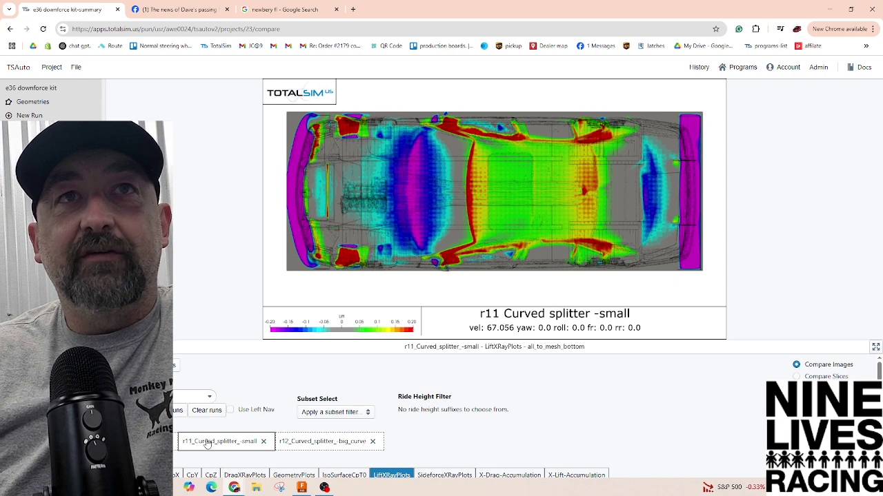
{"action": "left_click", "coordinate": [138, 442]}
{"action": "left_click", "coordinate": [226, 444]}
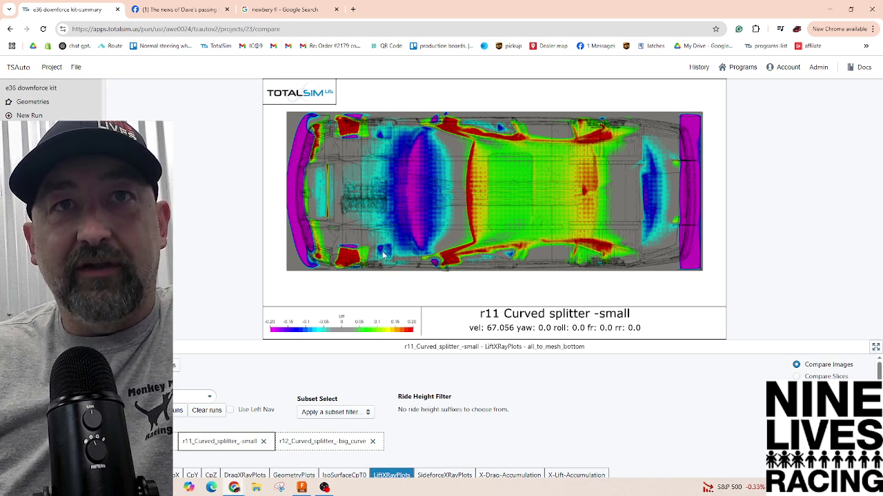
{"action": "left_click", "coordinate": [232, 447]}
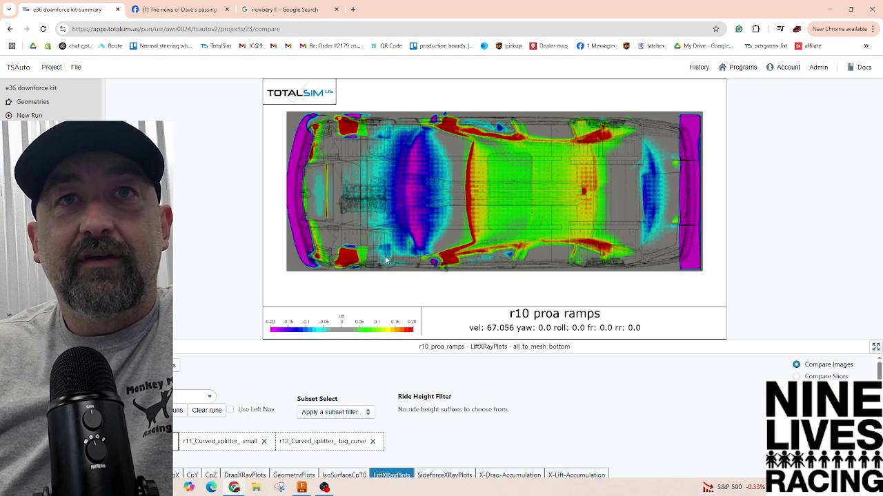
{"action": "left_click", "coordinate": [247, 445]}
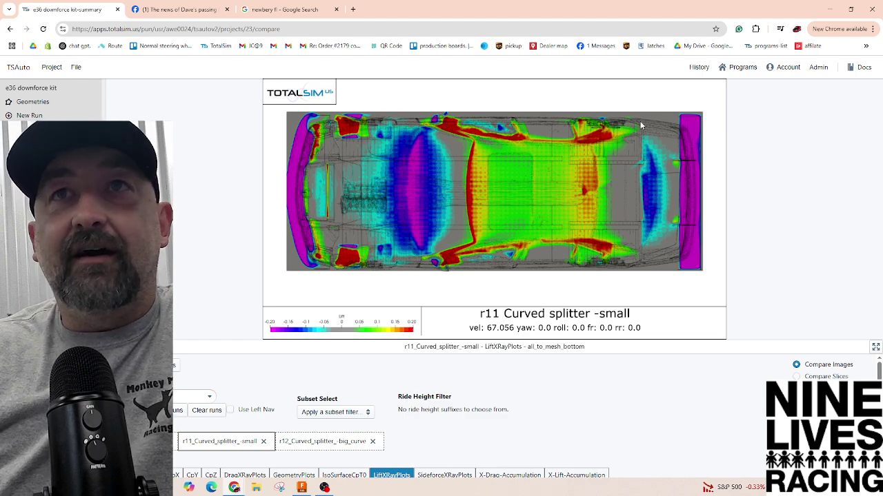
{"action": "left_click", "coordinate": [219, 441]}
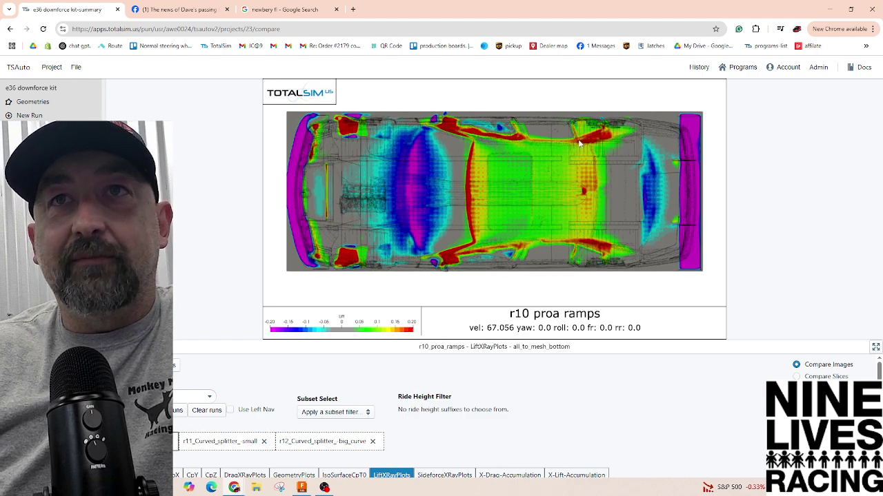
{"action": "left_click", "coordinate": [323, 442]}
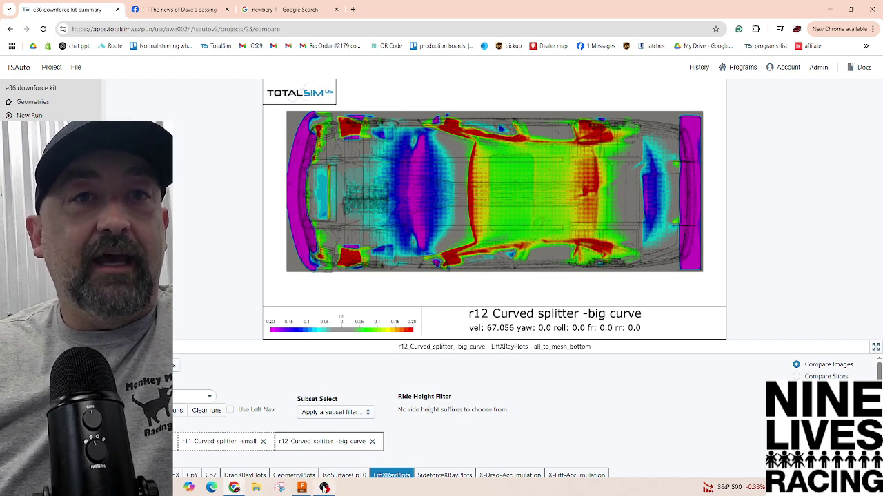
Step: Switch to Autodesk Fusion and examine the curved front splitter's edge profile up close and the whole E36 in side view
{"action": "left_click", "coordinate": [301, 488]}
{"action": "scroll", "coordinate": [524, 302], "scroll_direction": "up", "scroll_amount": 3}
{"action": "scroll", "coordinate": [524, 302], "scroll_direction": "up", "scroll_amount": 5}
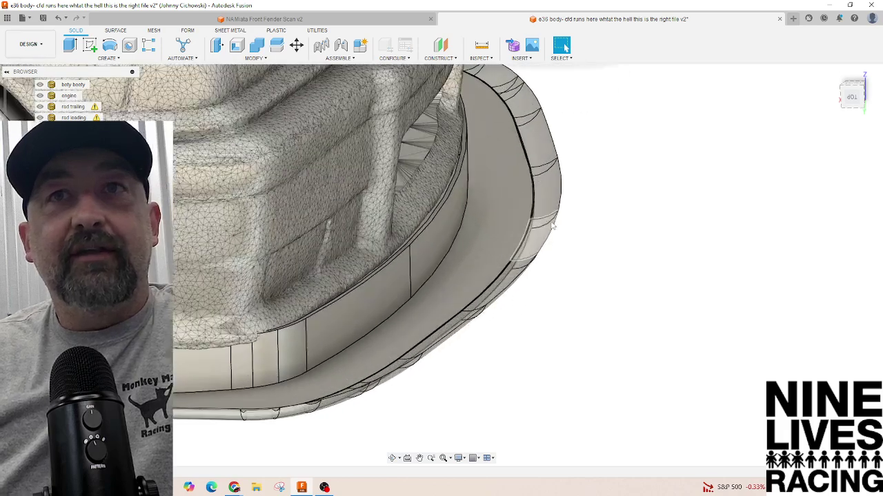
{"action": "scroll", "coordinate": [610, 202], "scroll_direction": "up", "scroll_amount": 3}
{"action": "scroll", "coordinate": [610, 202], "scroll_direction": "down", "scroll_amount": 2}
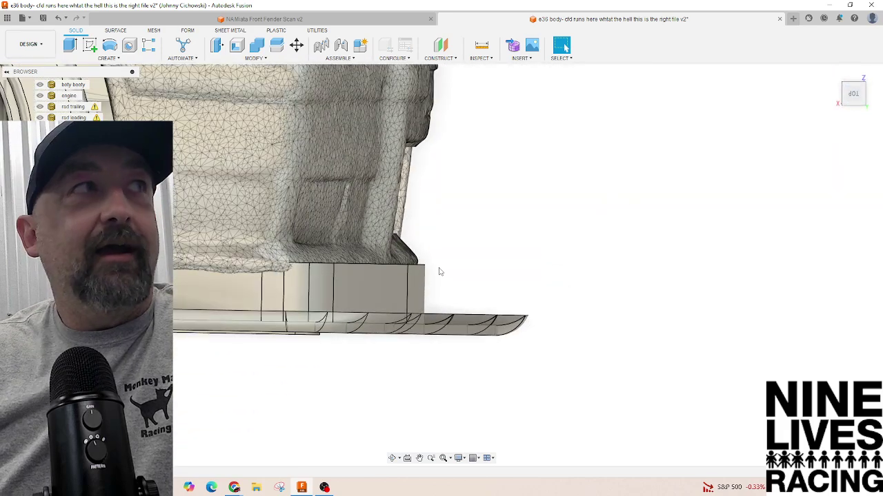
{"action": "scroll", "coordinate": [502, 252], "scroll_direction": "down", "scroll_amount": 6}
{"action": "scroll", "coordinate": [504, 254], "scroll_direction": "down", "scroll_amount": 4}
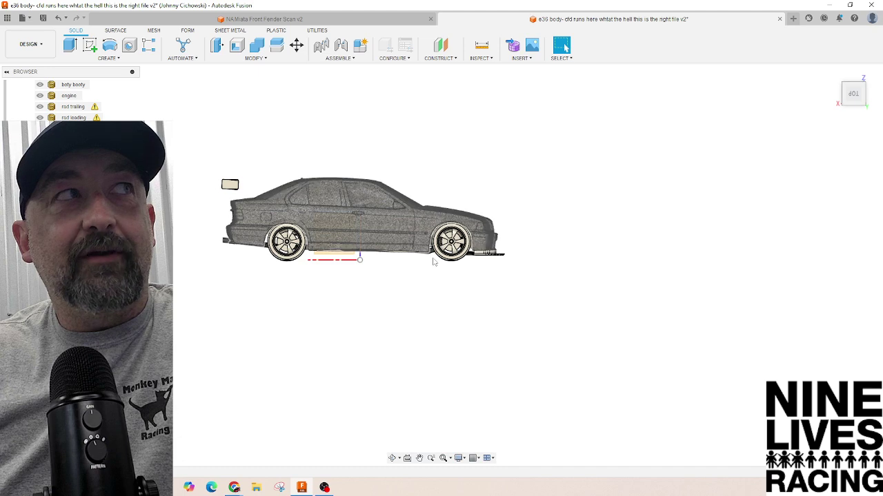
{"action": "left_click_drag", "start_coordinate": [433, 256], "coordinate": [591, 253]}
{"action": "scroll", "coordinate": [588, 255], "scroll_direction": "up", "scroll_amount": 5}
{"action": "key", "text": "Escape"}
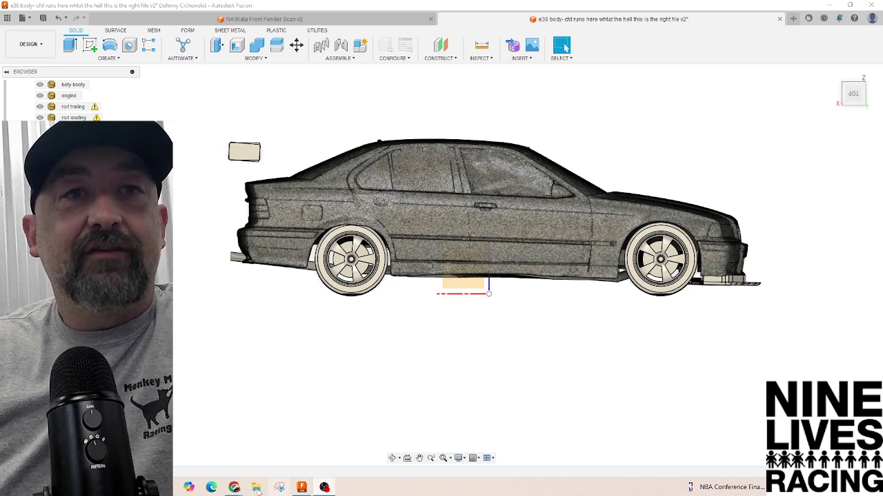
Step: Switch back to the TotalSim comparison in Chrome and review the r12 big-curve, r11 small-curve and r10_proa_ramps lift plots
{"action": "mouse_move", "coordinate": [237, 488]}
{"action": "left_click", "coordinate": [262, 455]}
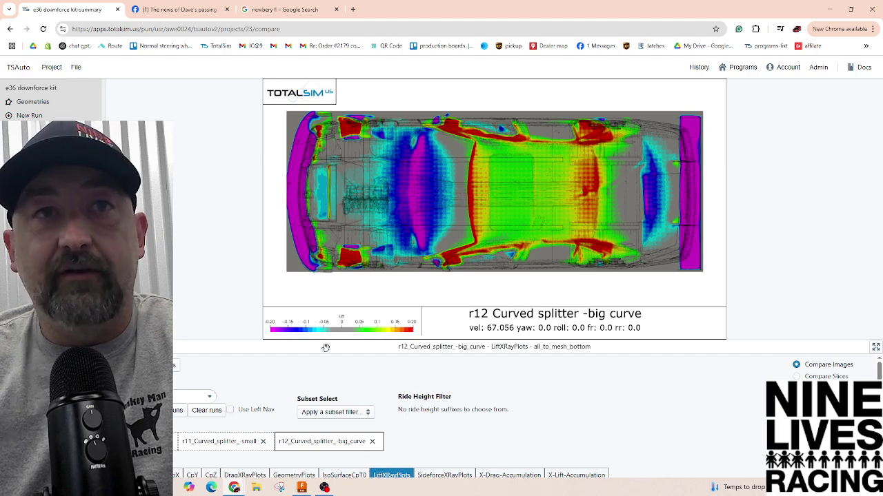
{"action": "left_click", "coordinate": [226, 448]}
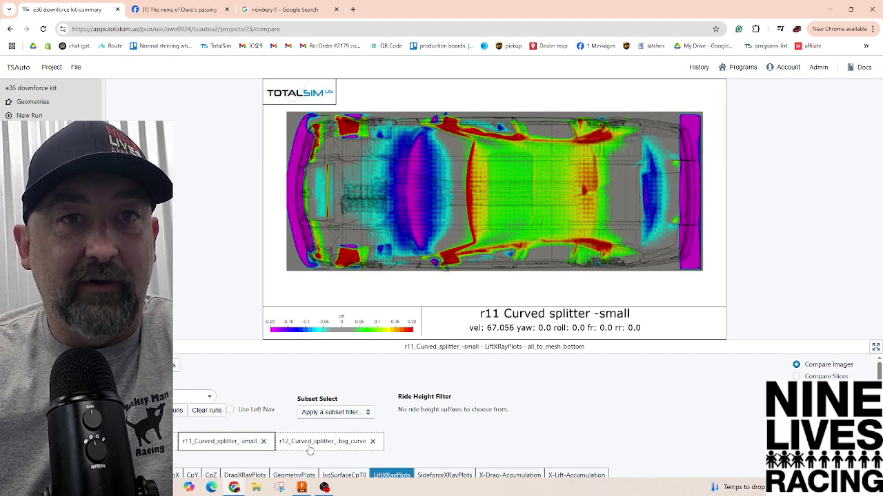
{"action": "left_click", "coordinate": [311, 449]}
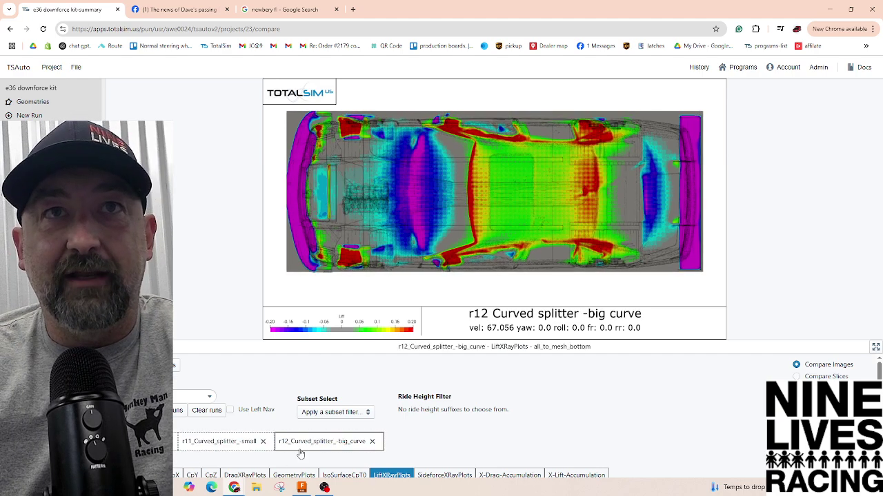
{"action": "left_click", "coordinate": [204, 444]}
{"action": "key", "text": "Left"}
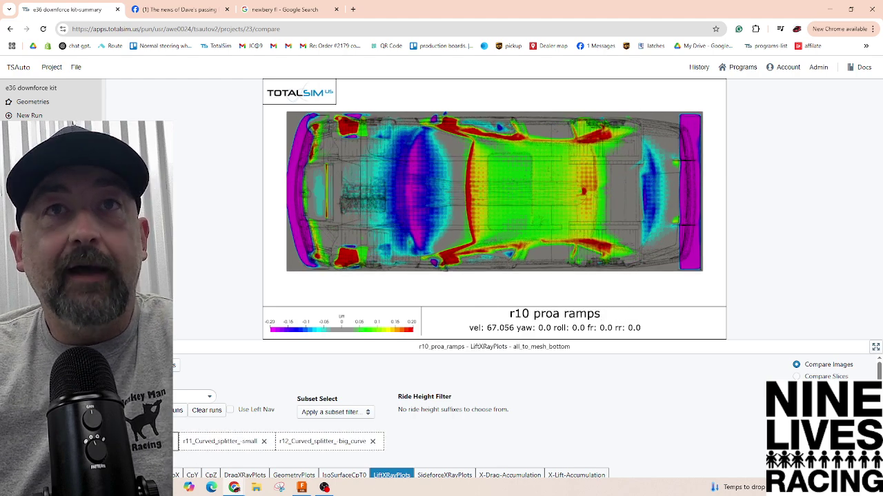
Step: Alternate between the r11_Curved_splitter_-small and r12_Curved_splitter_-big_curve lift plots to compare the front wheel and rear underbody areas
{"action": "left_click", "coordinate": [221, 449]}
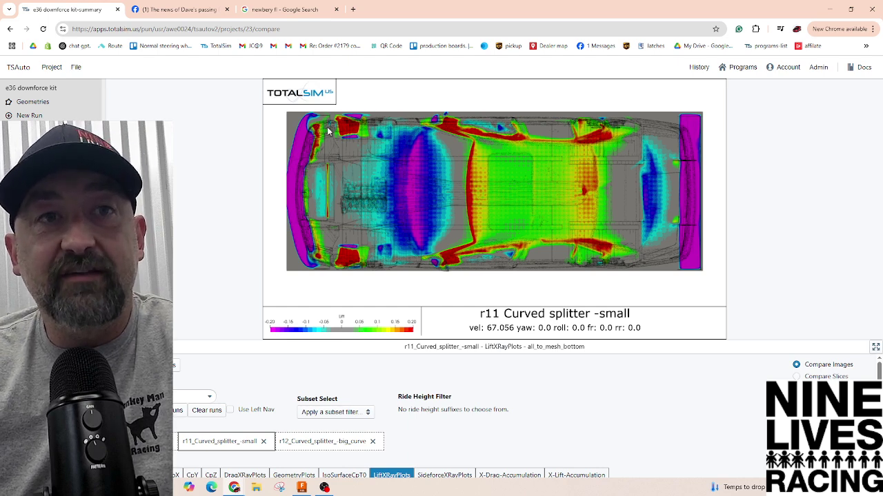
{"action": "left_click", "coordinate": [315, 442]}
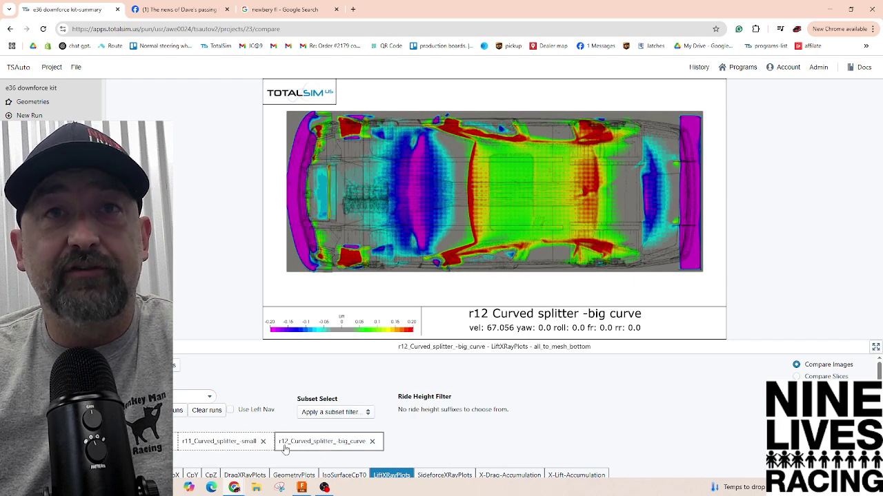
{"action": "left_click", "coordinate": [220, 445]}
{"action": "left_click", "coordinate": [319, 443]}
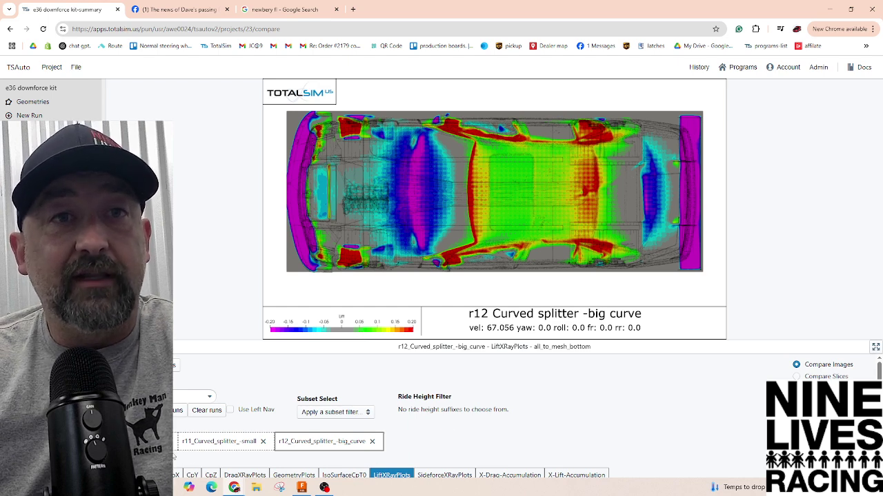
{"action": "left_click", "coordinate": [238, 452]}
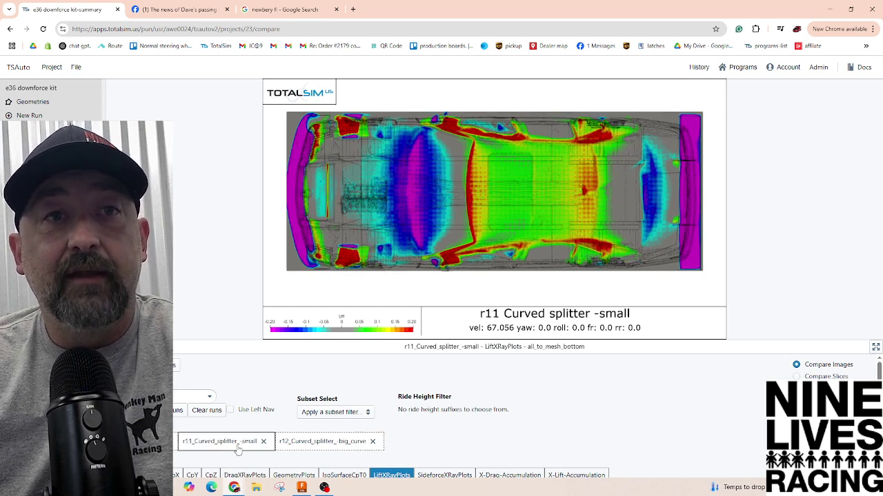
{"action": "left_click", "coordinate": [320, 444]}
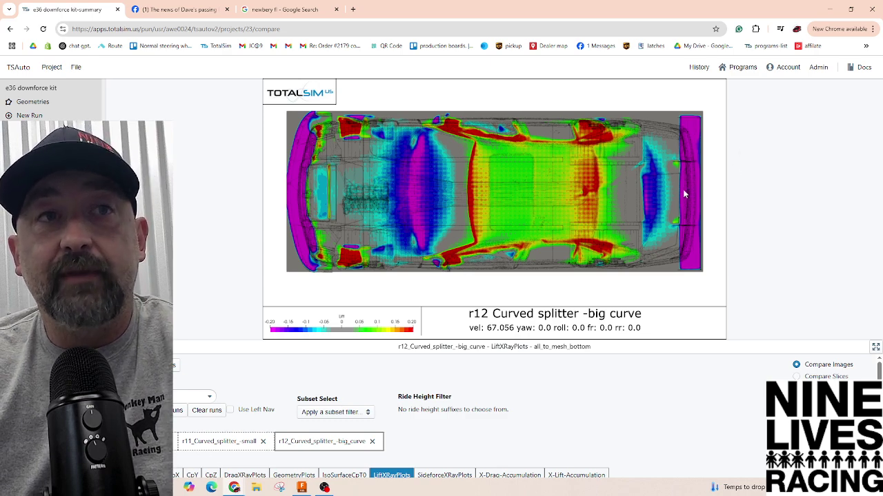
Step: Return to the r10_proa_ramps run and show its underside as a CpZ pressure plot
{"action": "left_click", "coordinate": [138, 441]}
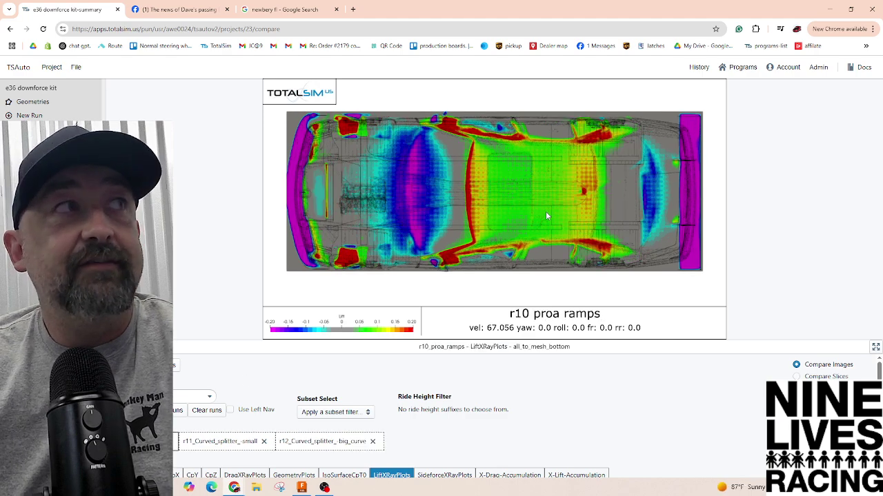
{"action": "scroll", "coordinate": [316, 438], "scroll_direction": "down", "scroll_amount": 1}
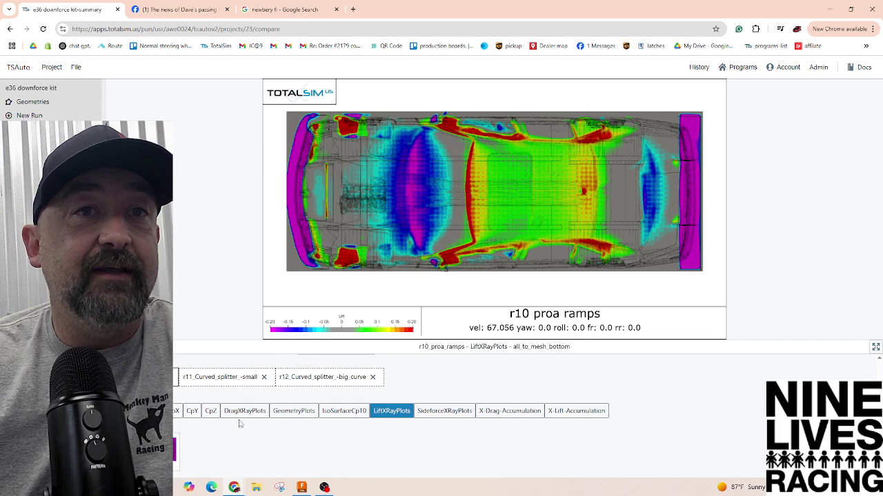
{"action": "left_click", "coordinate": [210, 411]}
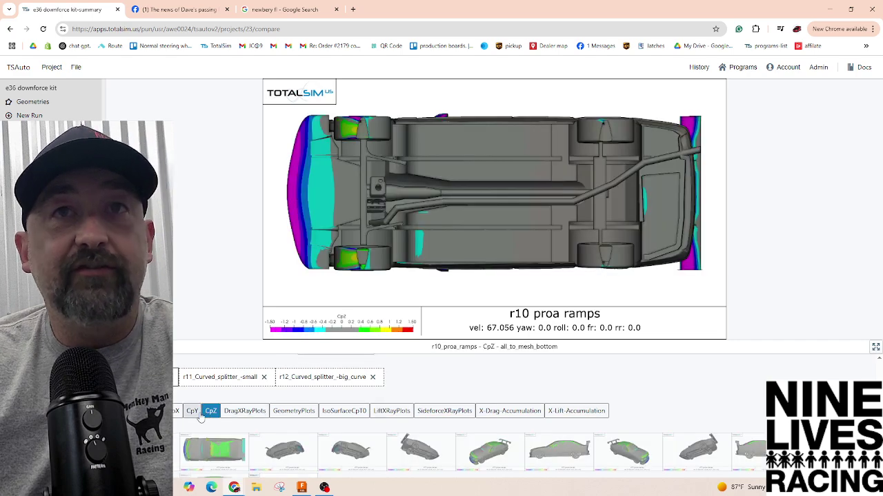